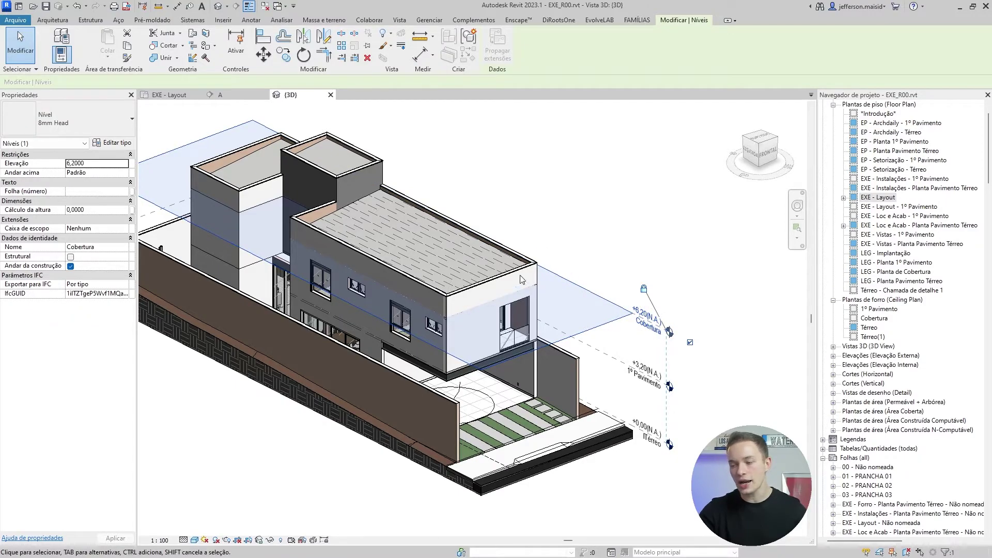
Select the 1º Pavimento and Térreo levels in the 3D view and examine their elevations.
middle_drag(604, 332, 670, 330)
scroll(667, 318, down, 2)
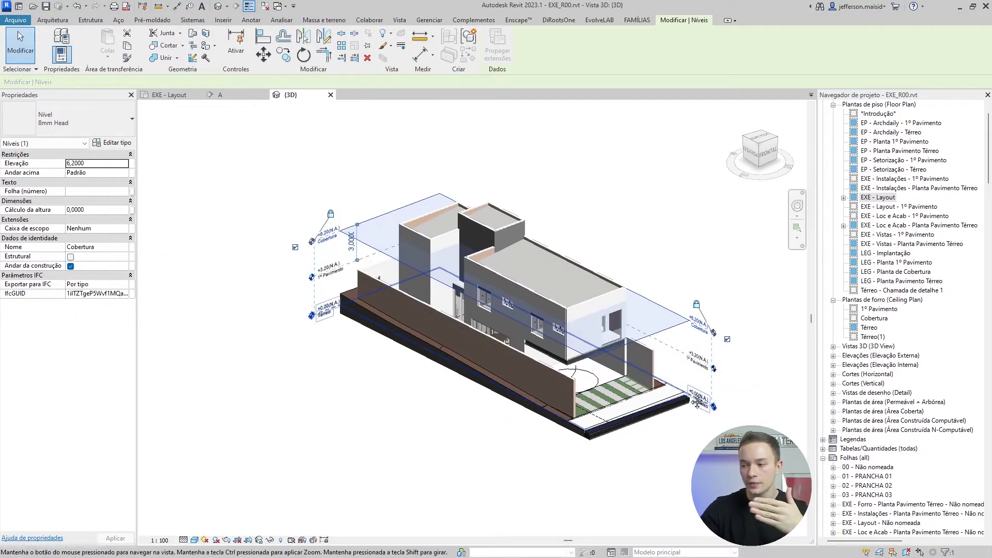
scroll(653, 333, up, 5)
click(642, 355)
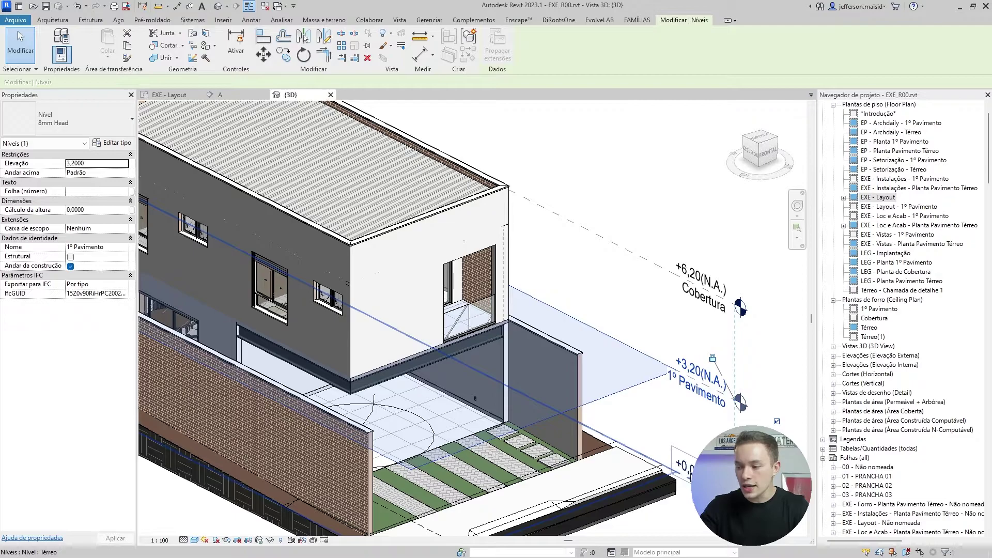
double_click(687, 484)
key(Escape)
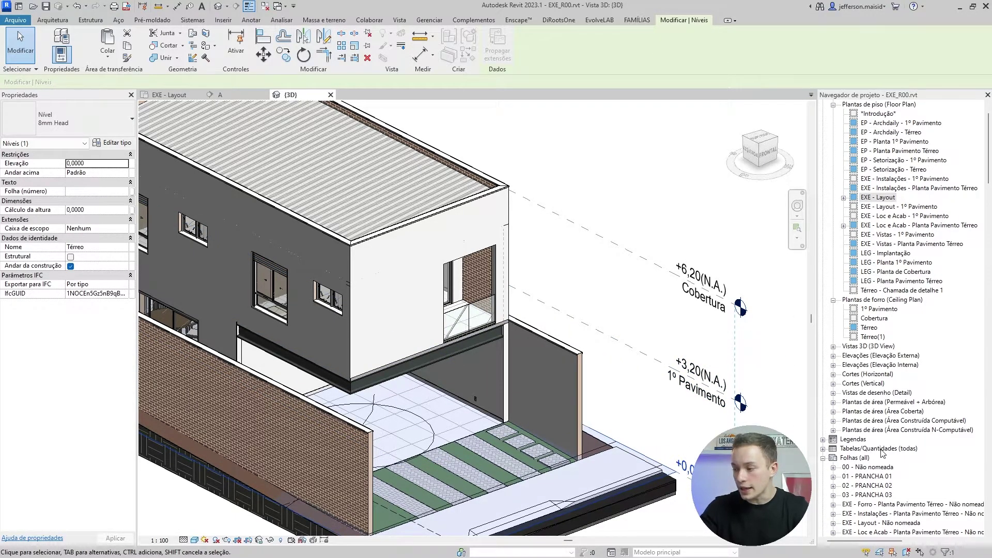
Open sheet 01 - PRANCHA 01 and examine its floor plans, roof plan and section closely.
scroll(882, 452, down, 2)
click(882, 430)
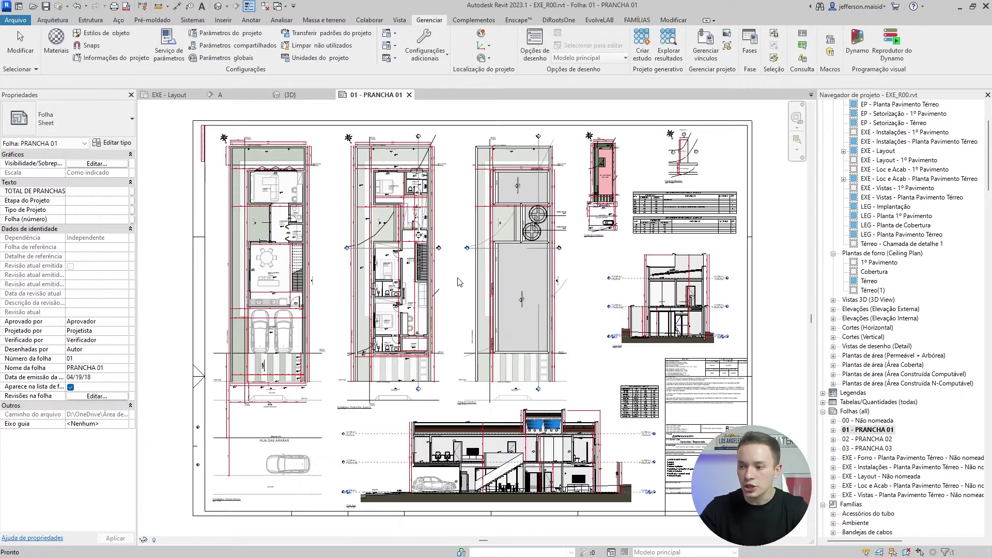
scroll(408, 250, up, 5)
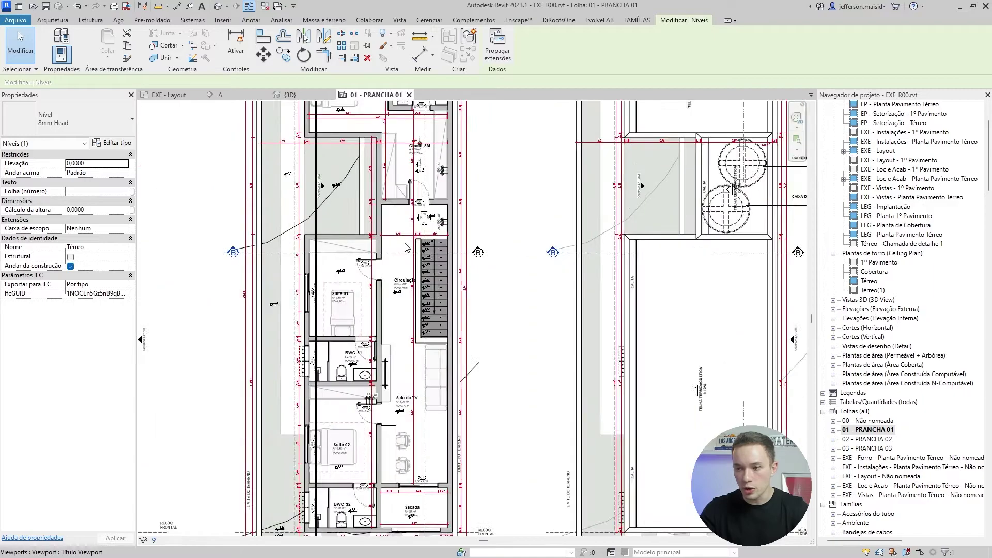
scroll(407, 248, up, 2)
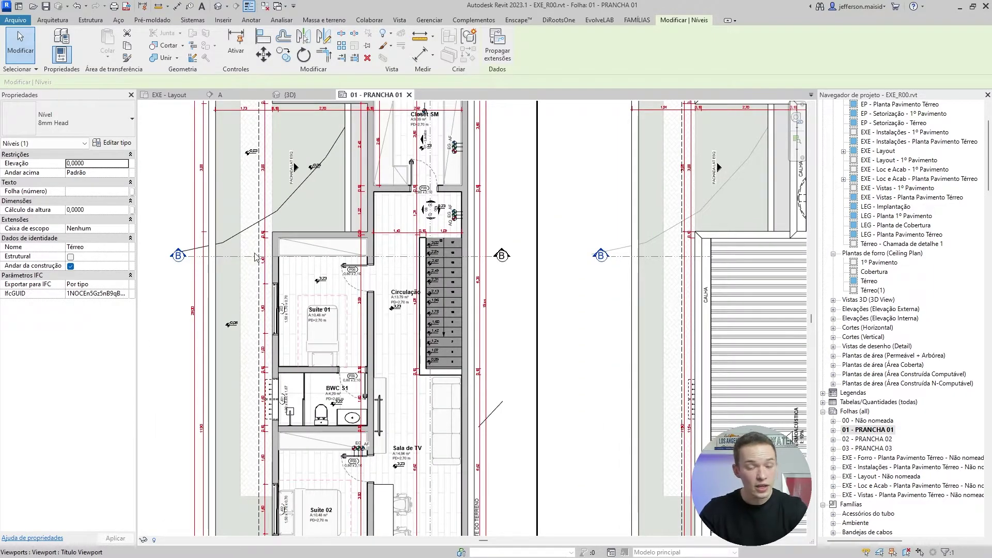
scroll(251, 257, down, 3)
middle_drag(445, 277, 214, 282)
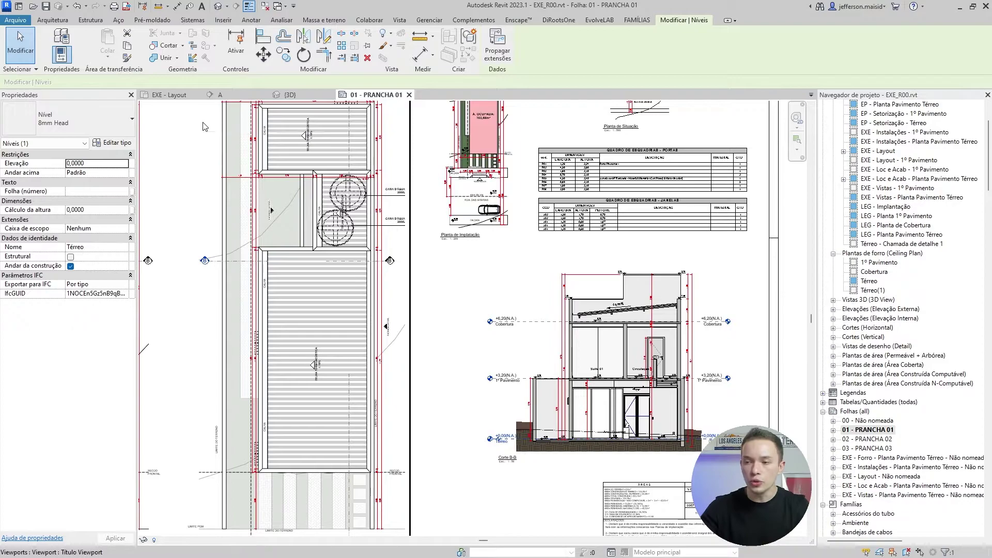
scroll(331, 282, down, 3)
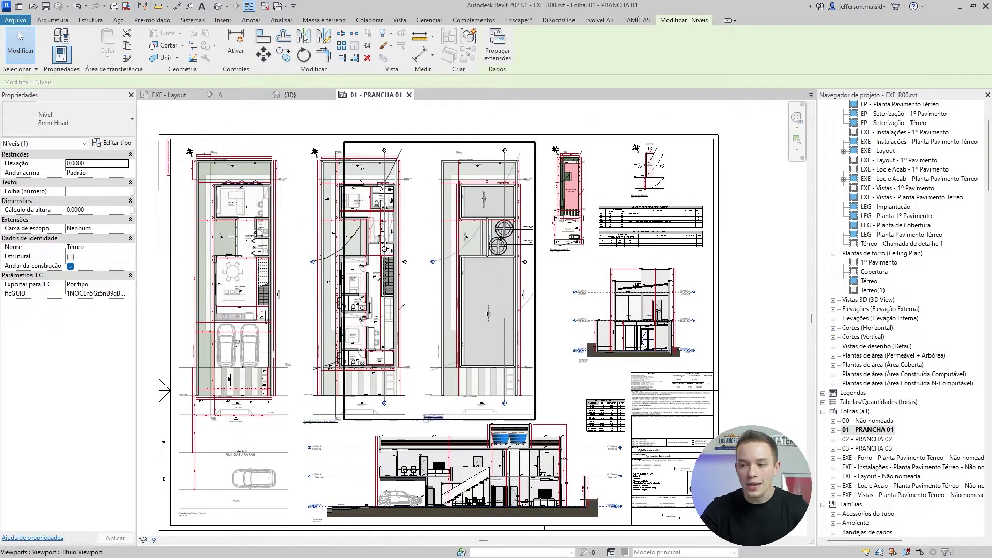
middle_drag(300, 268, 370, 259)
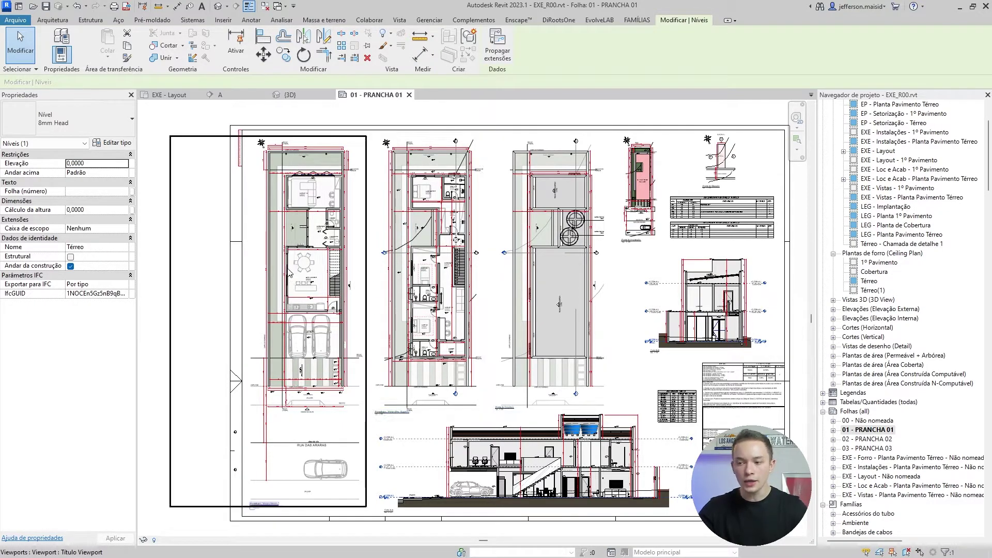
scroll(318, 263, up, 5)
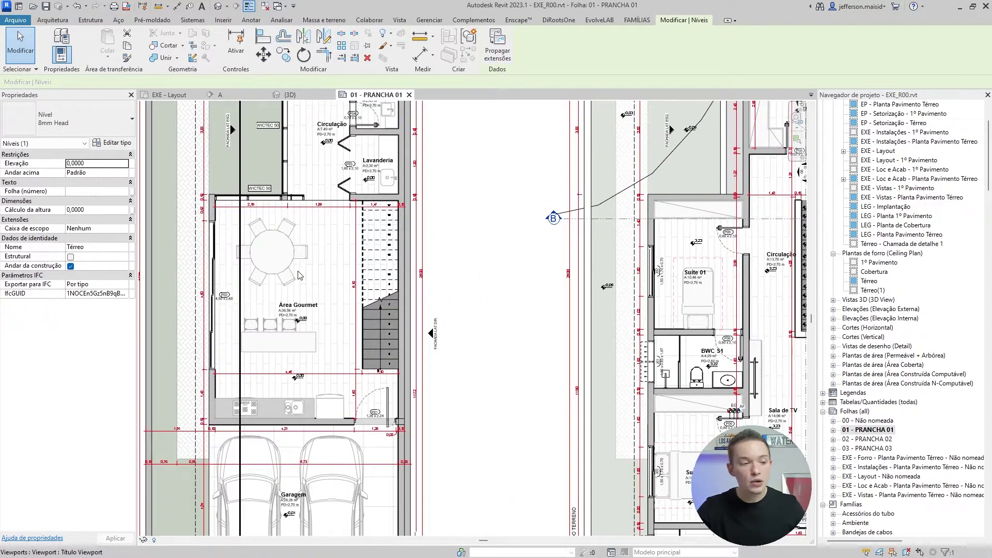
scroll(307, 271, down, 5)
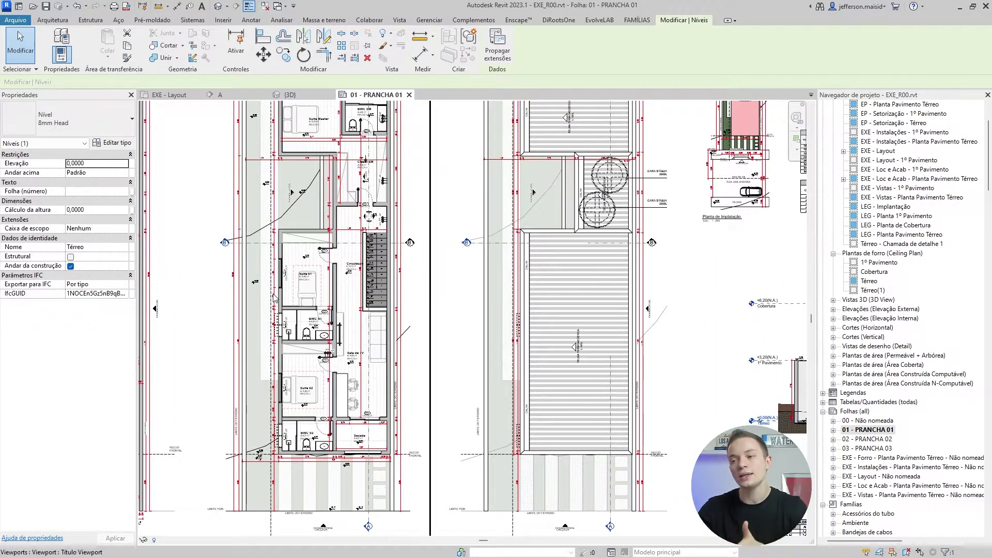
Return to the {3D} view and examine the whole house together with its level lines.
click(290, 95)
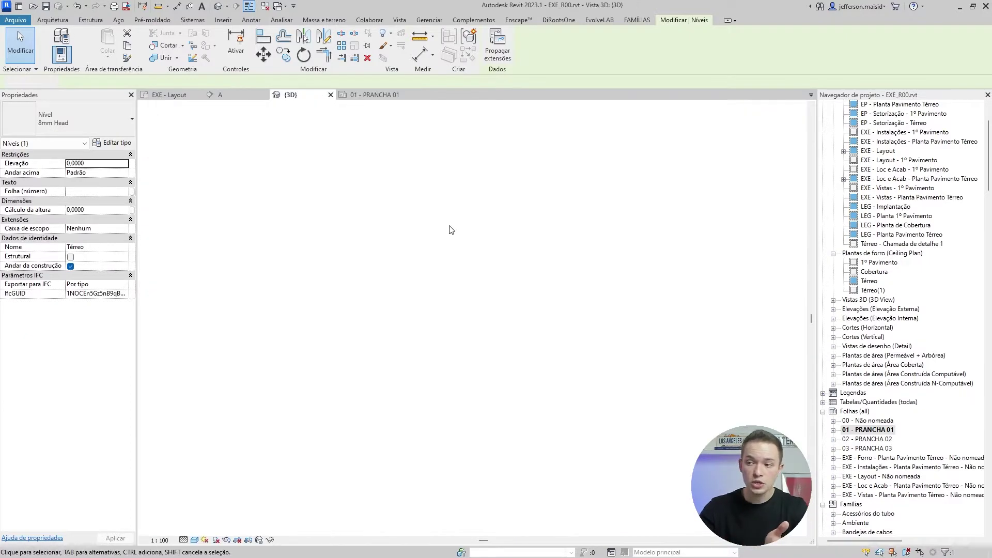
scroll(517, 284, down, 3)
scroll(591, 316, up, 1)
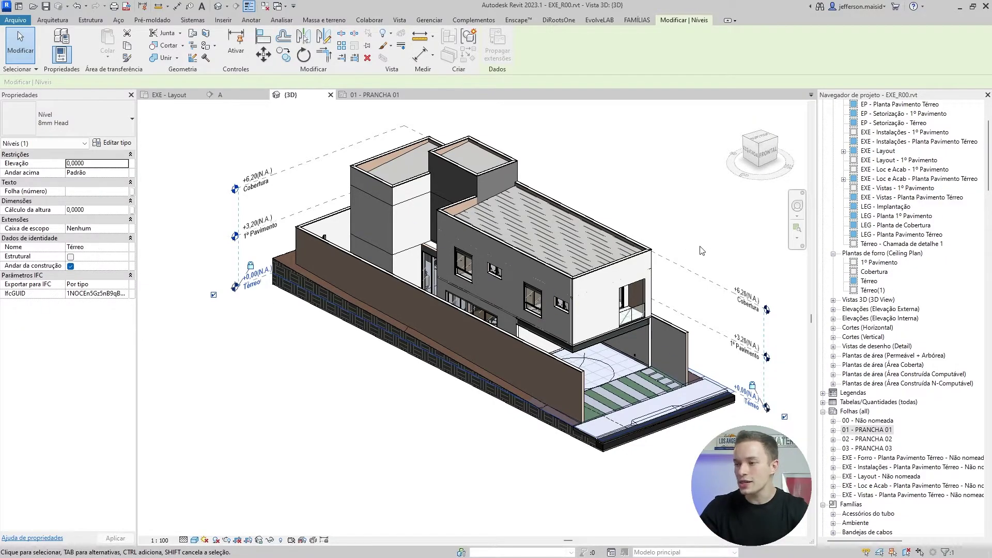
middle_drag(711, 250, 689, 276)
scroll(880, 260, up, 3)
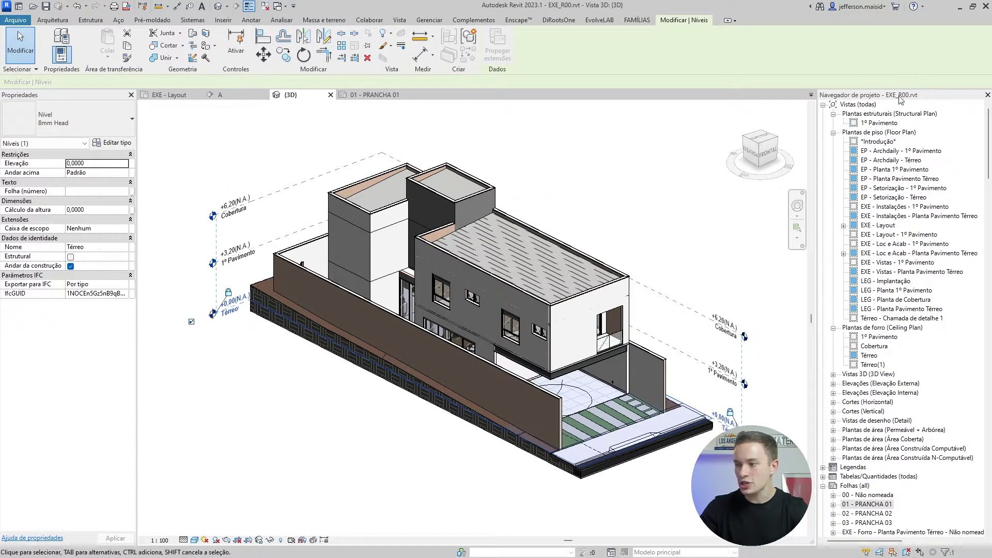
Check the floor plan views EP - Archdaily - Térreo, EXE - Instalações - 1º Pavimento and EXE - Loc e Acab - Planta Pavimento Térreo.
click(907, 161)
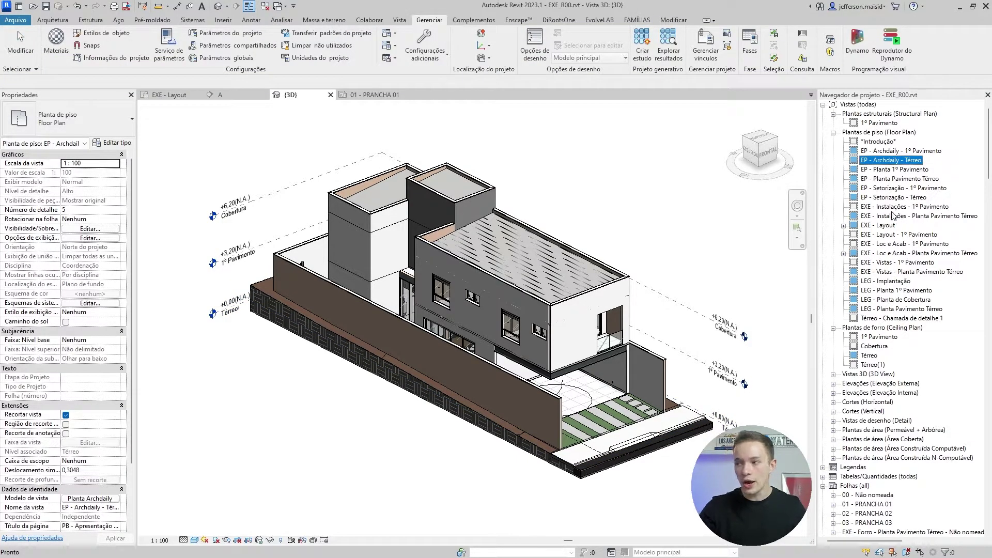
click(872, 208)
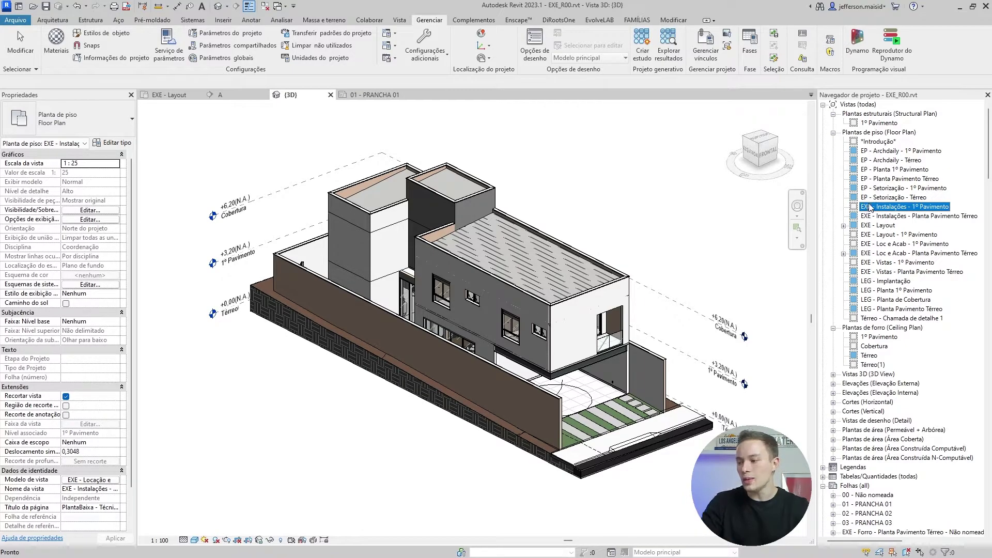
click(868, 253)
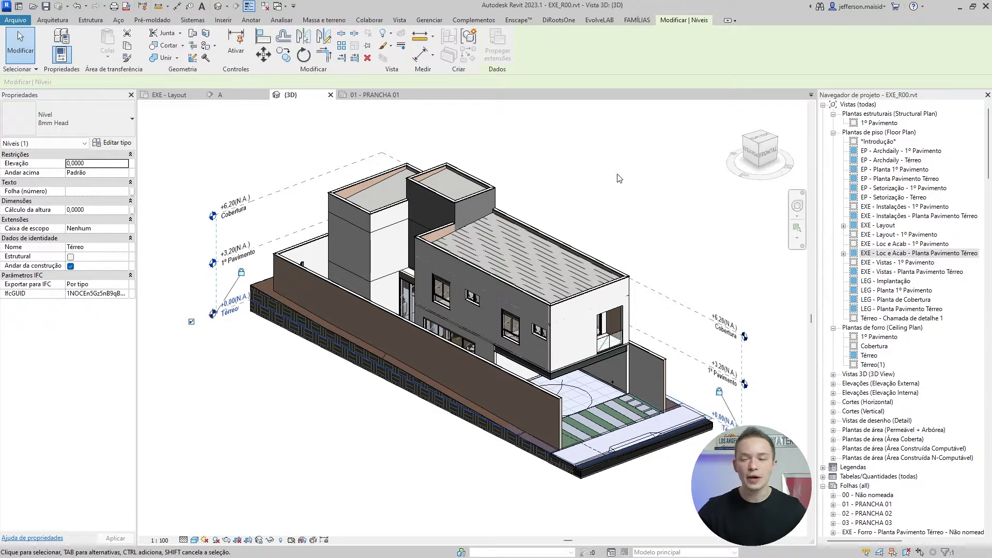
click(627, 182)
Place a new level in section A at about +5,11, between 1º Pavimento and Cobertura, across the building with plan views created.
click(54, 20)
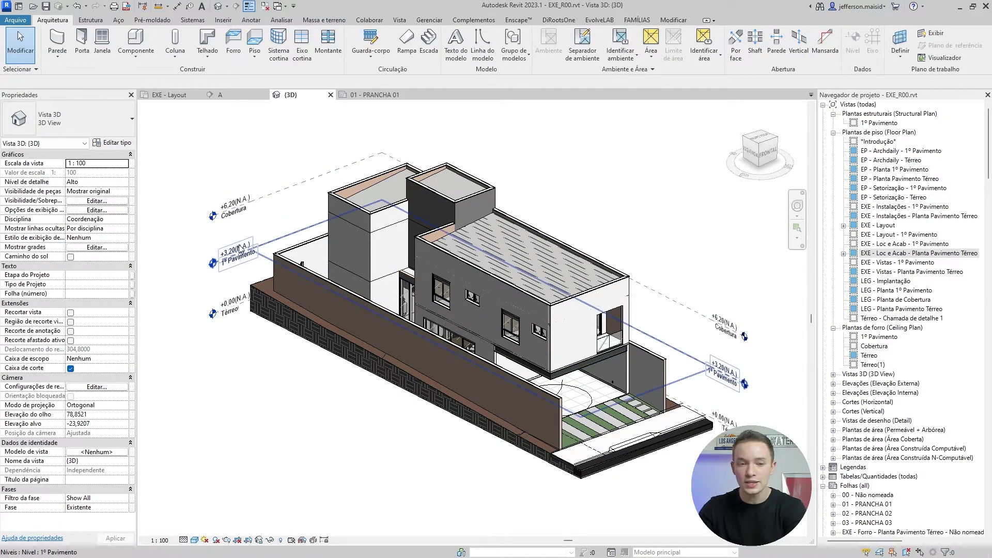
click(230, 98)
scroll(603, 284, down, 8)
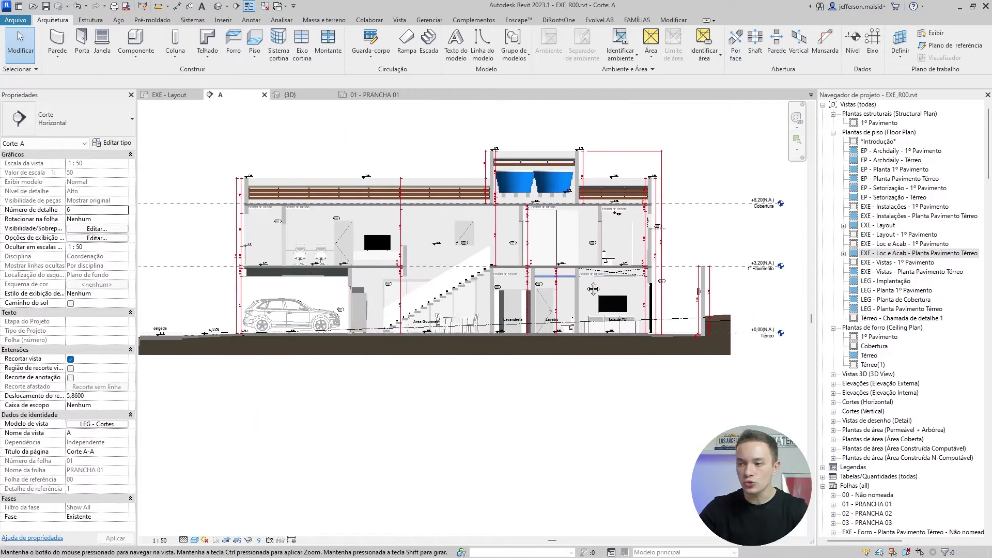
click(853, 42)
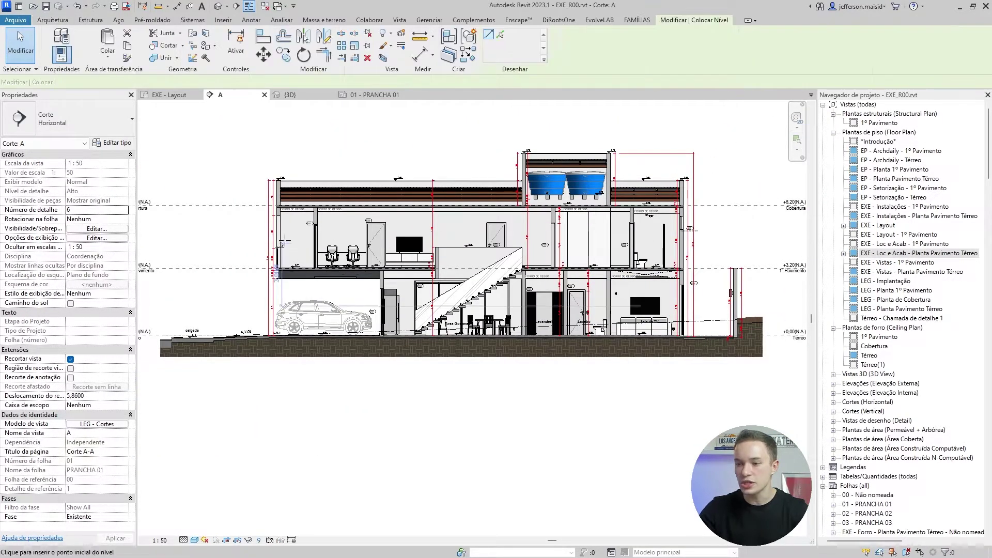
middle_drag(165, 222, 188, 192)
click(143, 198)
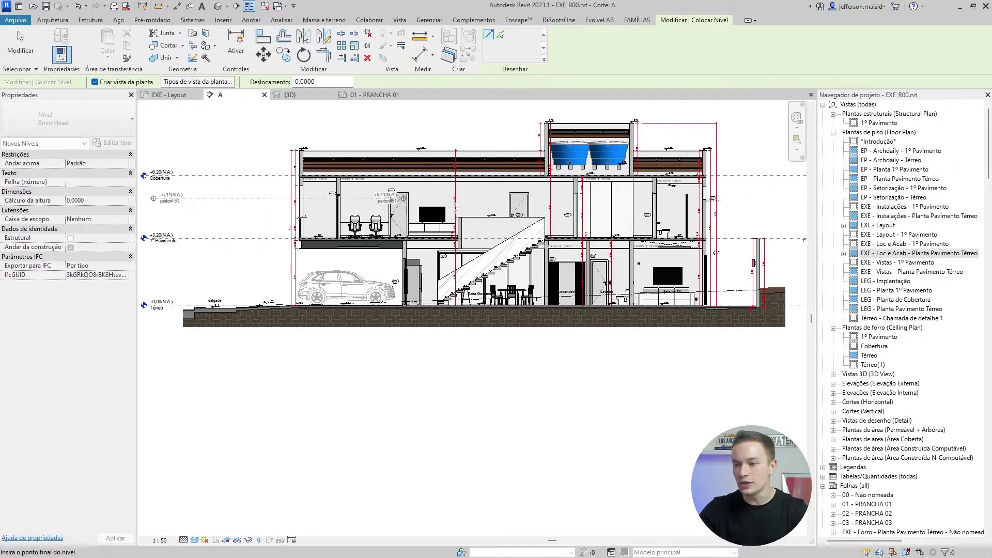
middle_drag(759, 204, 691, 187)
click(708, 182)
key(Escape)
key(Escape)
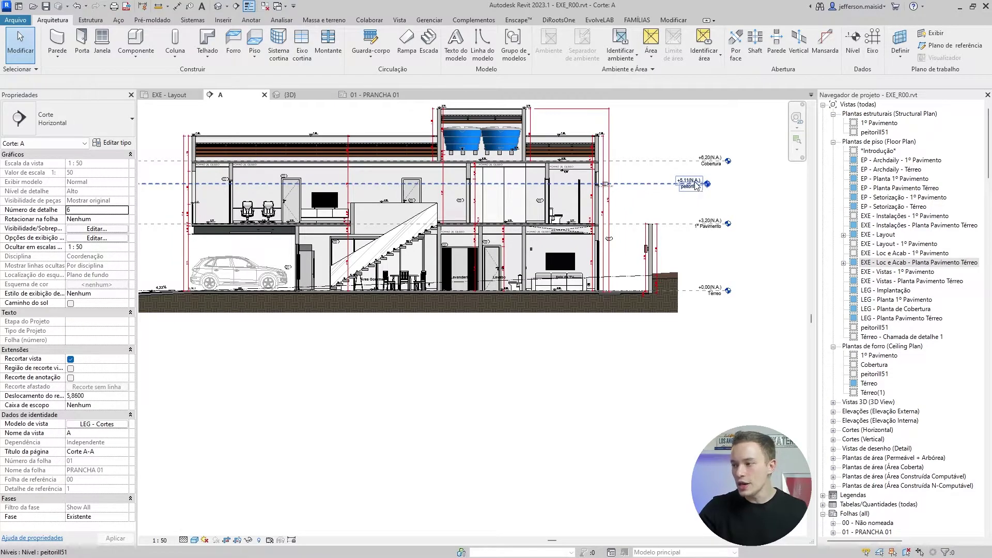
Open the floor plan generated for the new level and view the building in it.
click(887, 133)
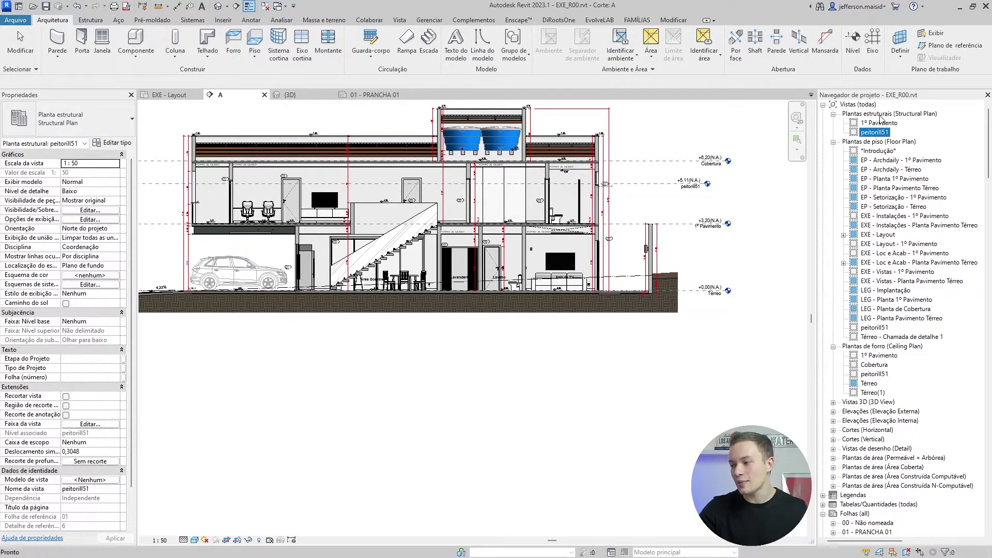
double_click(874, 327)
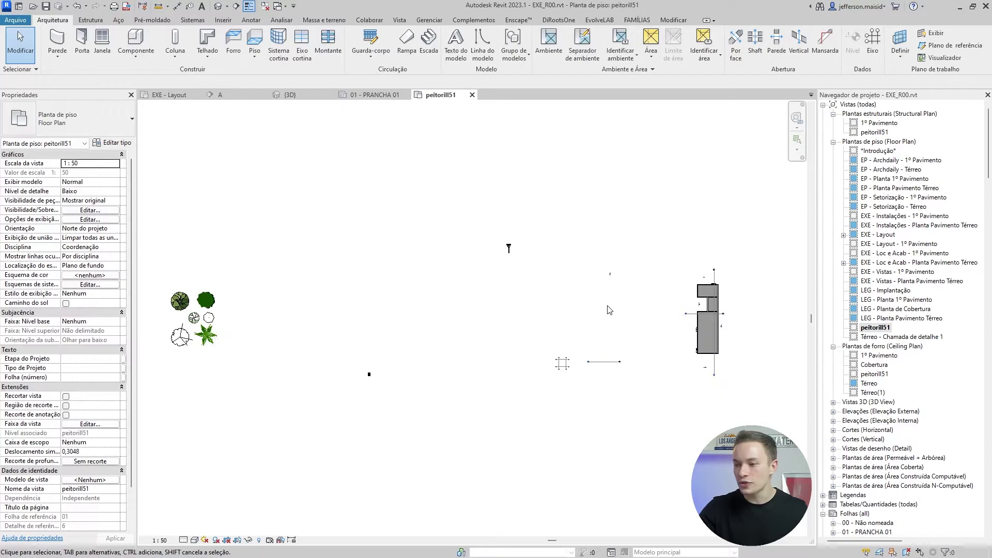
scroll(726, 323, up, 5)
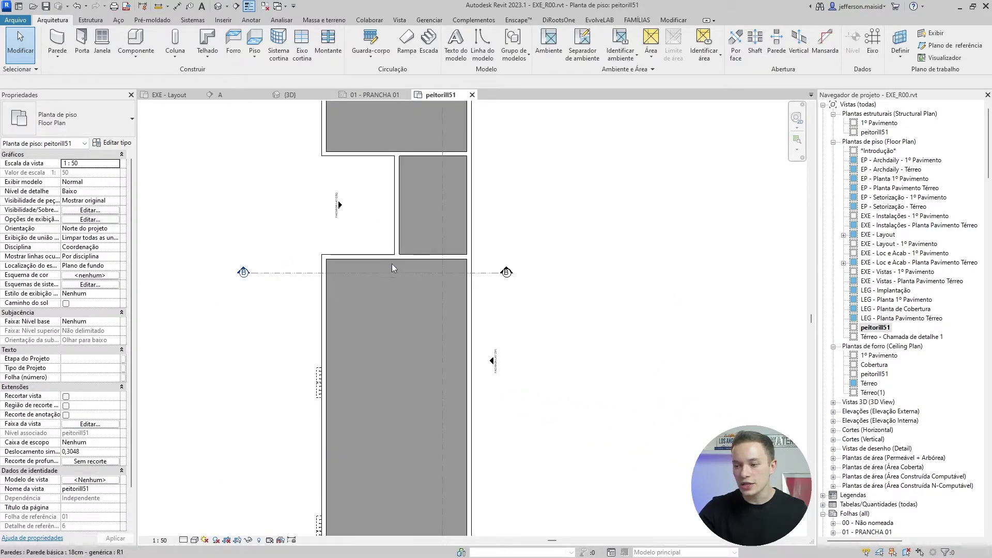
scroll(395, 259, down, 1)
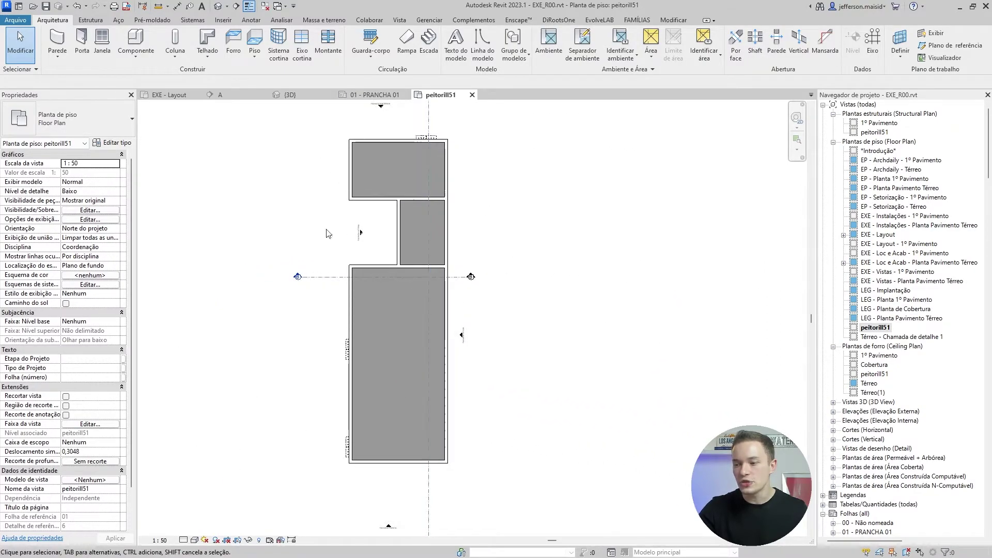
Return to section A and review the new level line between 1º Pavimento and Cobertura.
click(222, 94)
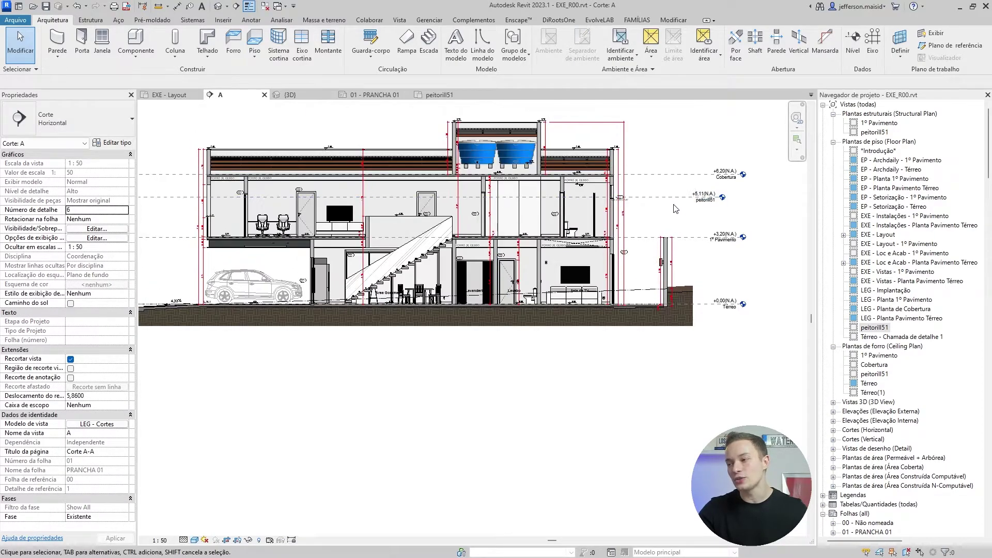
click(679, 198)
middle_drag(622, 239, 663, 241)
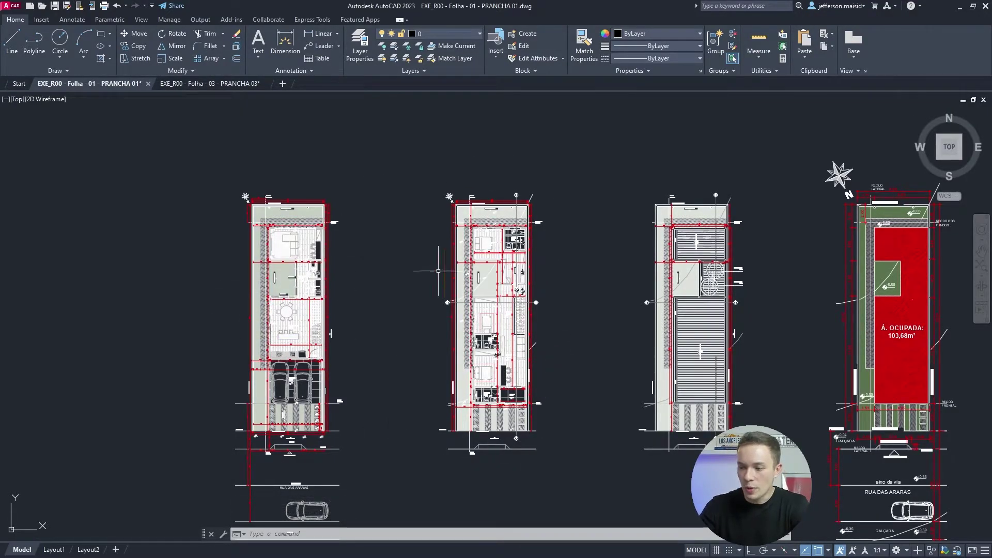
Switch to AutoCAD and examine the floor plans laid out in the EXE_R00 - Folha - 01 - PRANCHA 01 drawing.
click(272, 173)
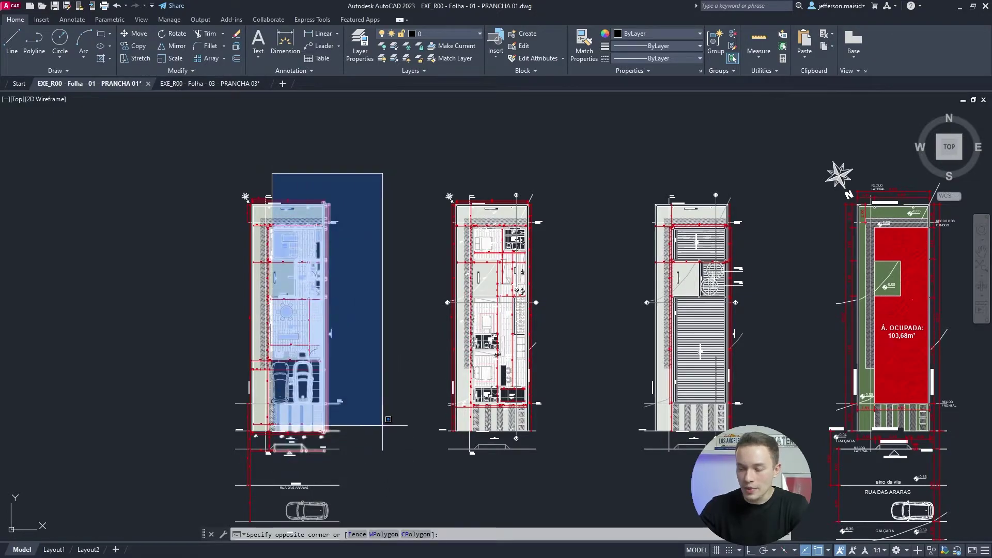
click(361, 140)
scroll(588, 270, up, 5)
scroll(563, 299, down, 5)
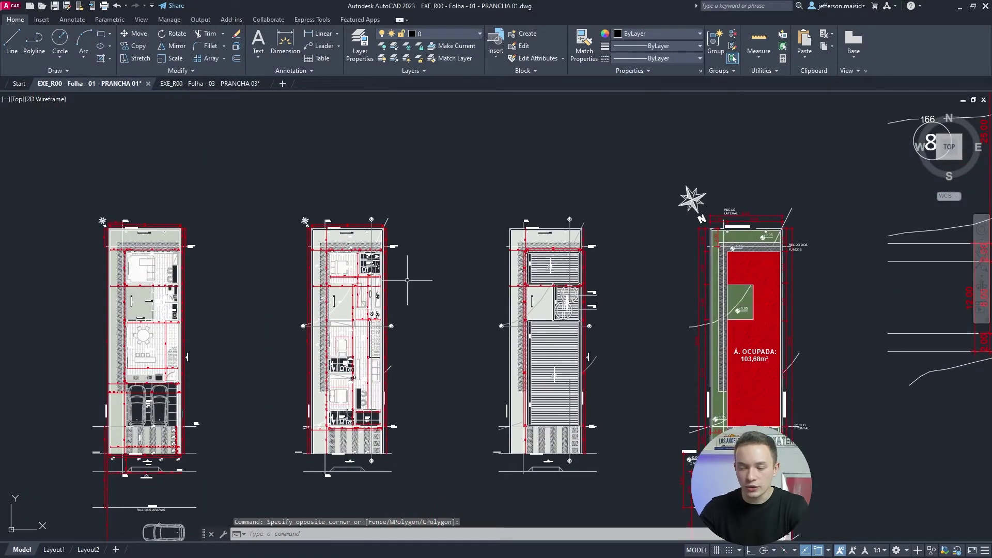
scroll(377, 332, up, 4)
scroll(389, 334, down, 2)
mouse_move(581, 350)
middle_down()
mouse_move(139, 318)
mouse_move(209, 296)
middle_up()
scroll(138, 318, down, 3)
Window-select the second floor plan from the left, inspect the neighbouring plans and clear the selection.
click(82, 201)
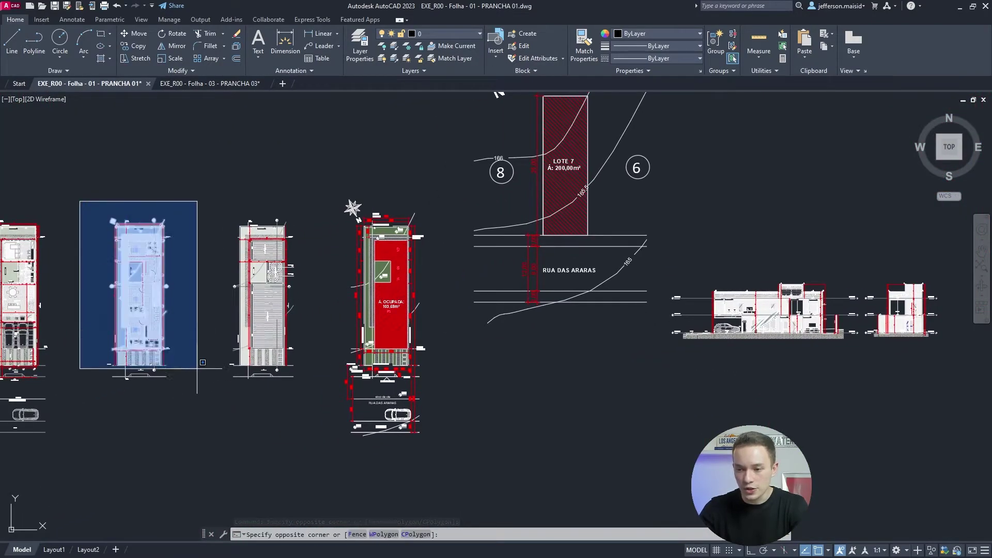
click(221, 423)
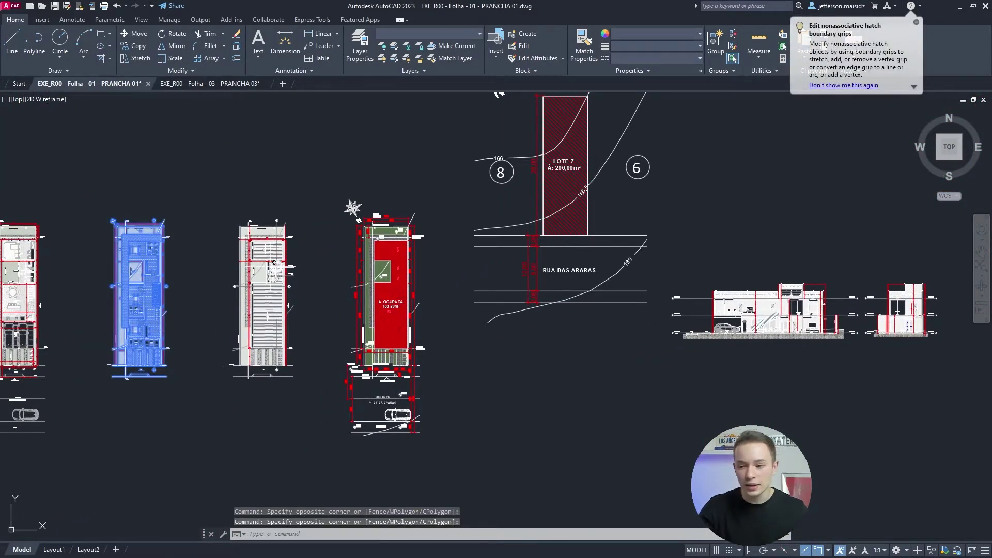
scroll(269, 280, up, 6)
middle_drag(255, 312, 367, 277)
scroll(270, 285, down, 4)
key(Escape)
Examine the occupied-area hatch on the site plan and the overall arrangement of drawings around it.
scroll(544, 332, up, 5)
middle_drag(544, 332, 436, 288)
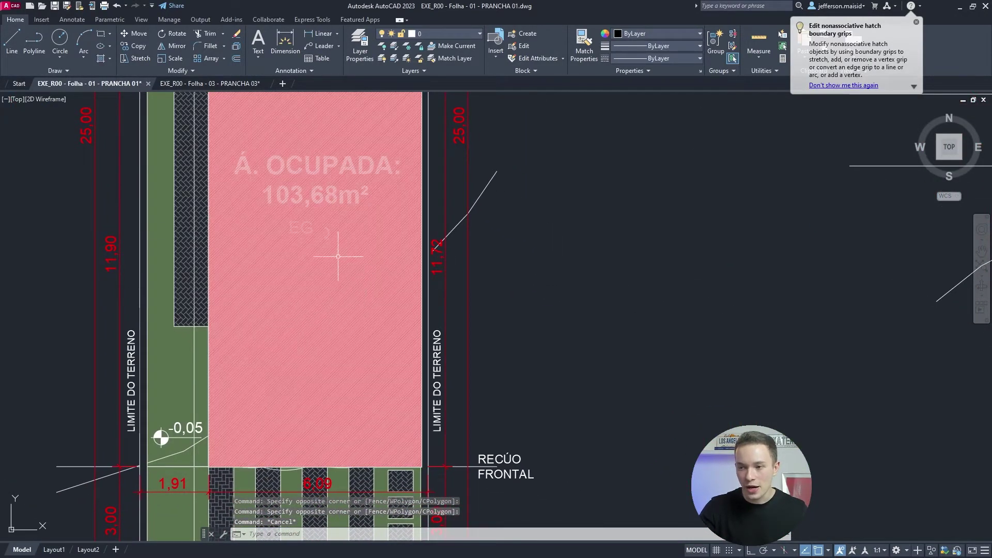
scroll(348, 259, down, 9)
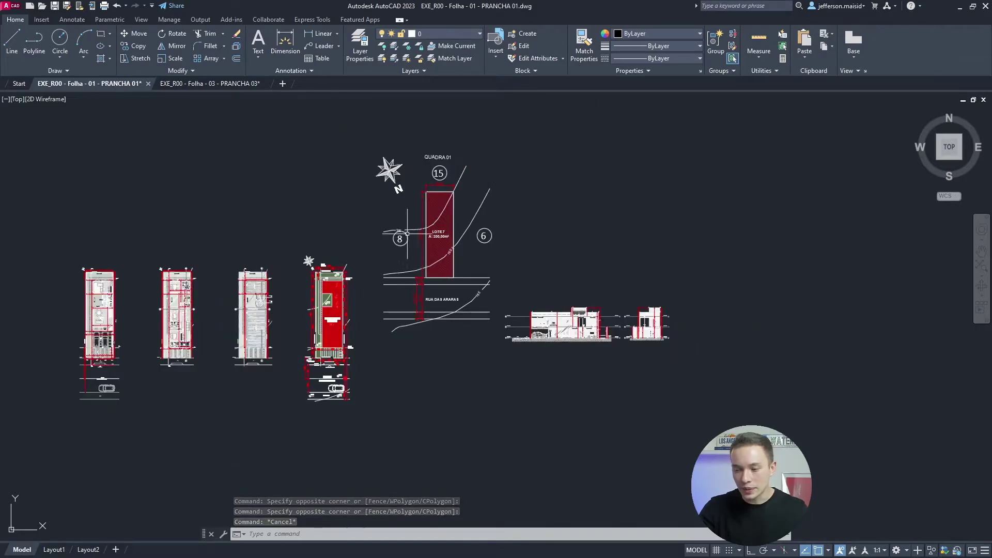
scroll(310, 297, up, 6)
scroll(316, 299, down, 6)
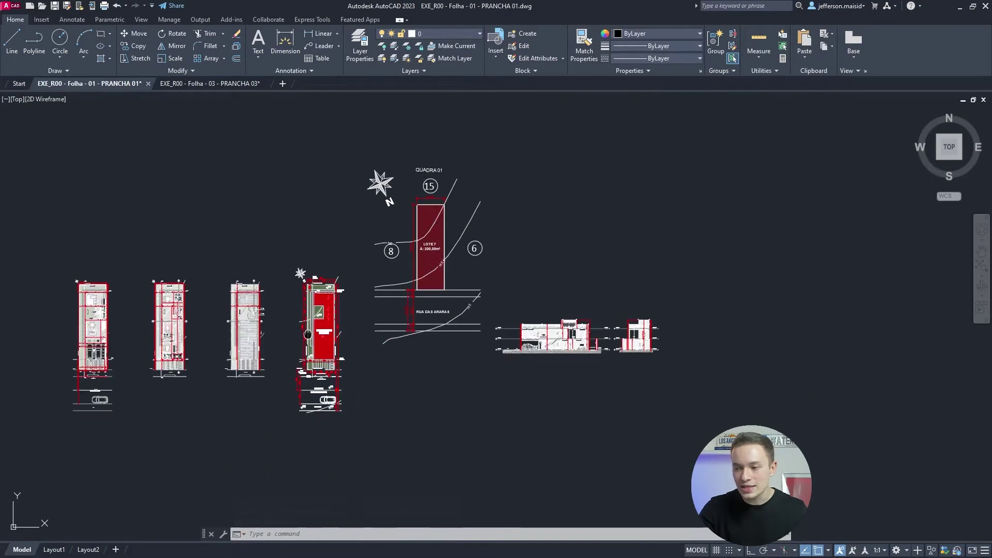
Examine the row of floor plans and the rear bedroom wall and window of the upper-floor plan.
scroll(314, 356, up, 6)
scroll(326, 324, down, 2)
mouse_move(321, 331)
middle_down()
mouse_move(313, 357)
mouse_move(388, 359)
middle_up()
middle_drag(224, 295, 574, 287)
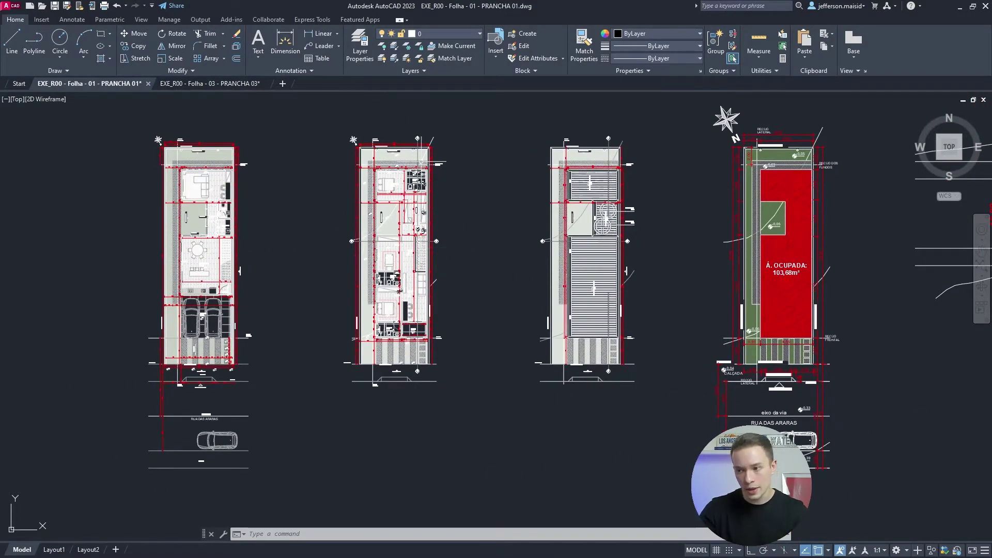
scroll(399, 291, up, 10)
scroll(359, 336, down, 7)
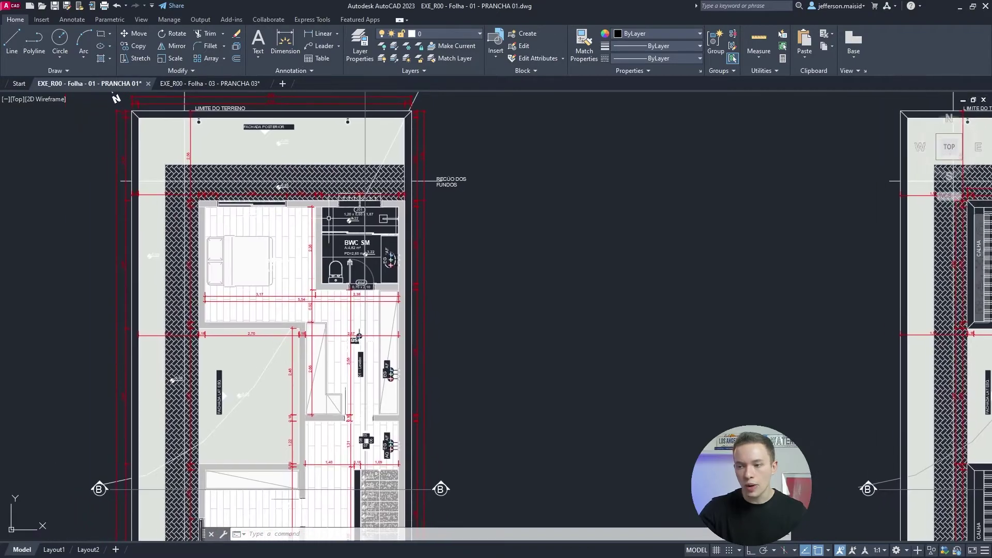
scroll(283, 206, up, 6)
middle_drag(151, 226, 339, 224)
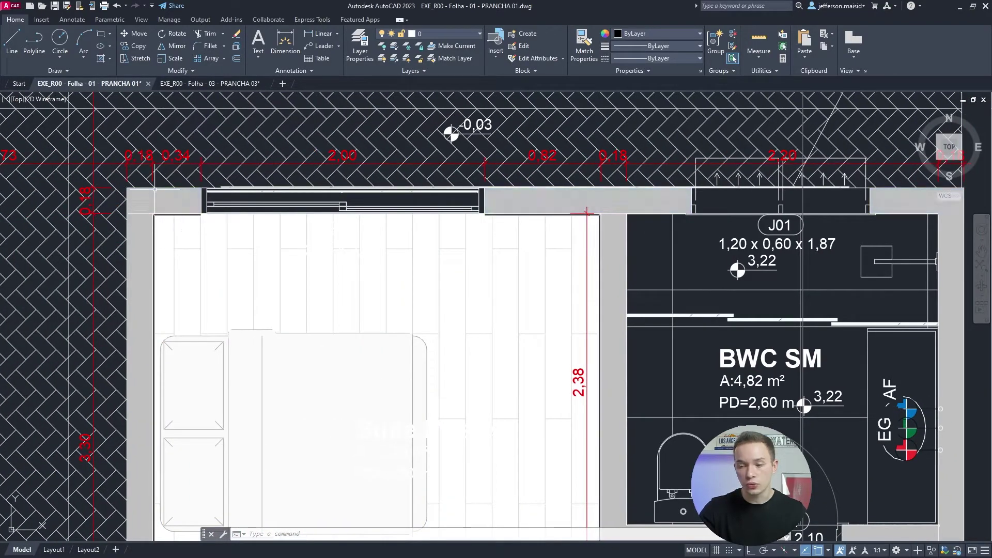
Examine the rear wall and wide folding door in the ground-floor plan and compare its position with the neighbouring plans.
scroll(191, 199, down, 4)
middle_drag(192, 199, 650, 163)
mouse_move(246, 186)
middle_down()
mouse_move(277, 184)
mouse_move(393, 222)
middle_up()
scroll(277, 183, down, 5)
scroll(61, 140, up, 7)
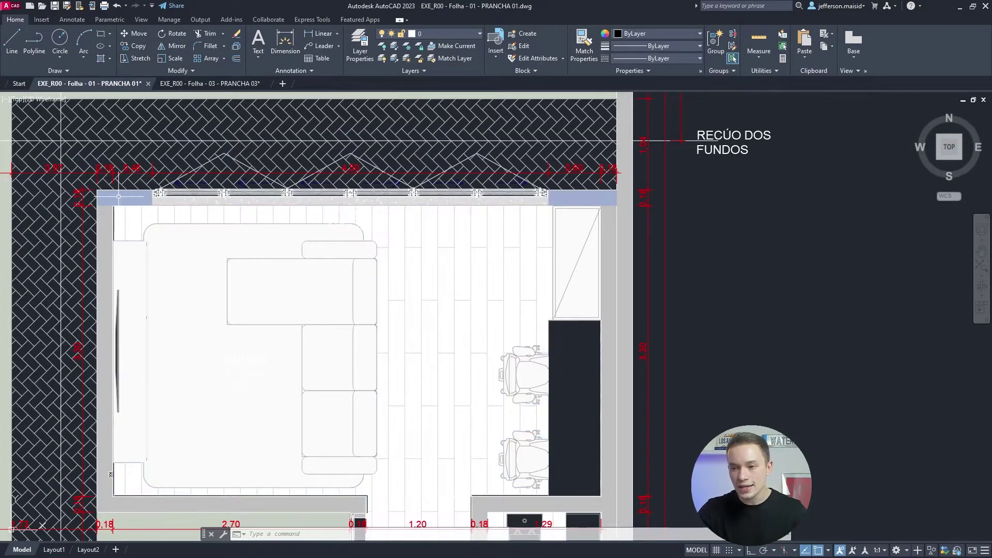
scroll(61, 140, down, 8)
scroll(362, 208, up, 6)
middle_drag(290, 196, 325, 209)
scroll(255, 182, up, 3)
scroll(255, 182, down, 8)
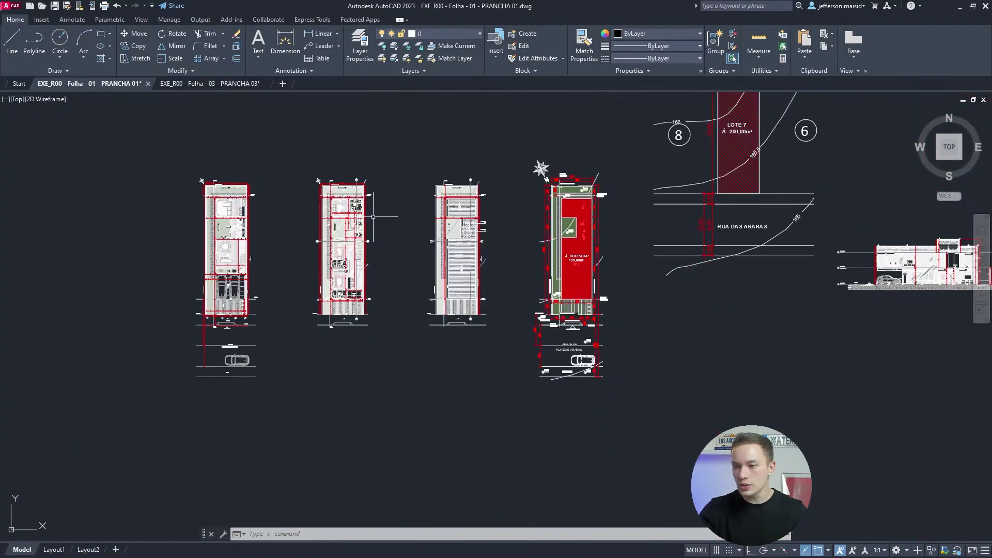
Examine the two section drawings and their level marks in the AutoCAD file, and switch back to Revit.
middle_drag(373, 217, 454, 209)
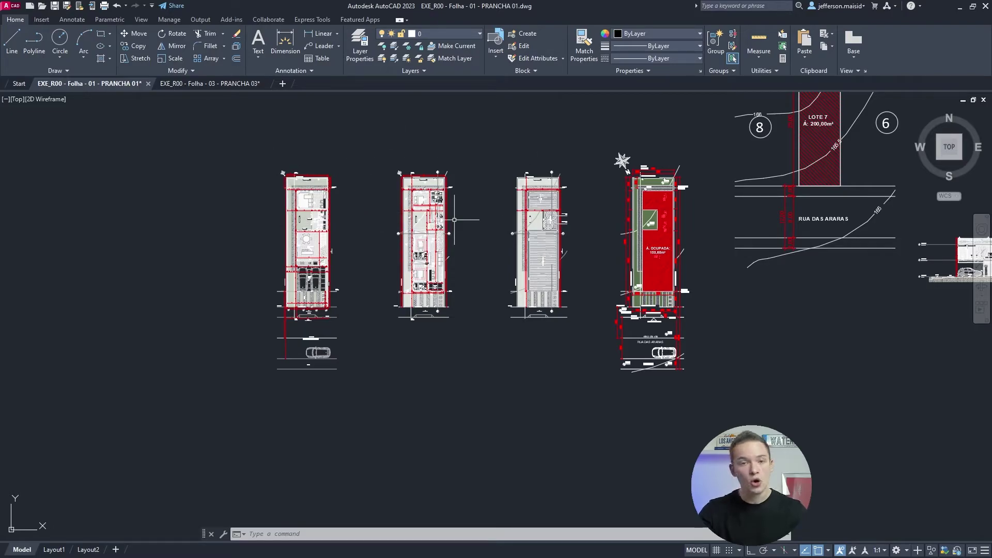
middle_drag(633, 240, 230, 248)
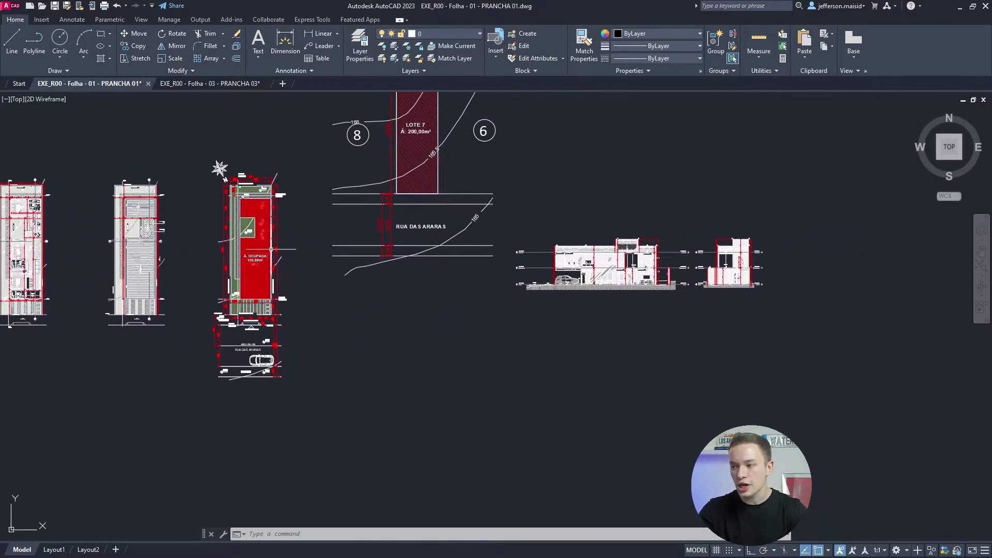
scroll(718, 269, up, 8)
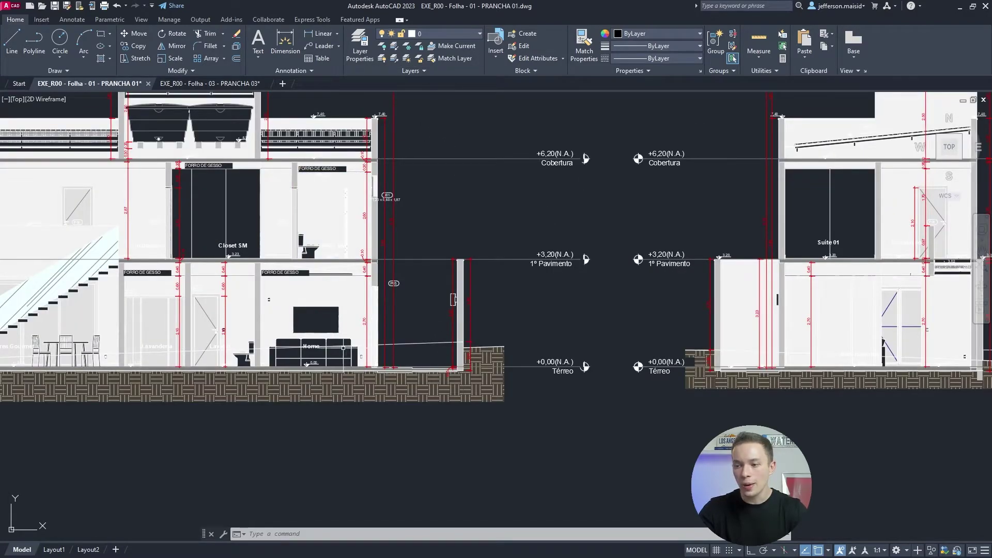
middle_drag(413, 307, 420, 316)
click(420, 316)
click(440, 207)
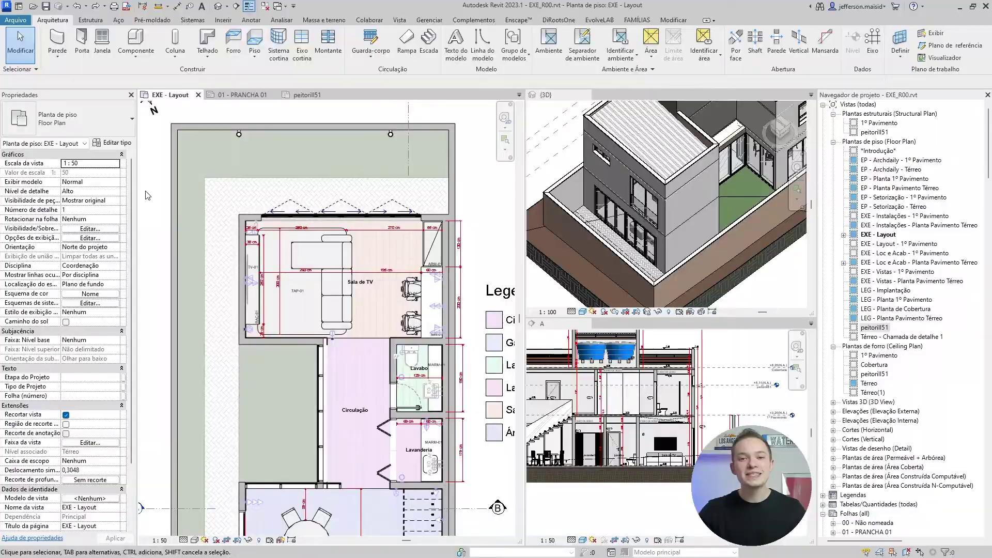
Move the rear wall and folding door of Sala de TV 0,3 m outward in the EXE - Layout plan and accept the warnings.
drag(146, 195, 513, 237)
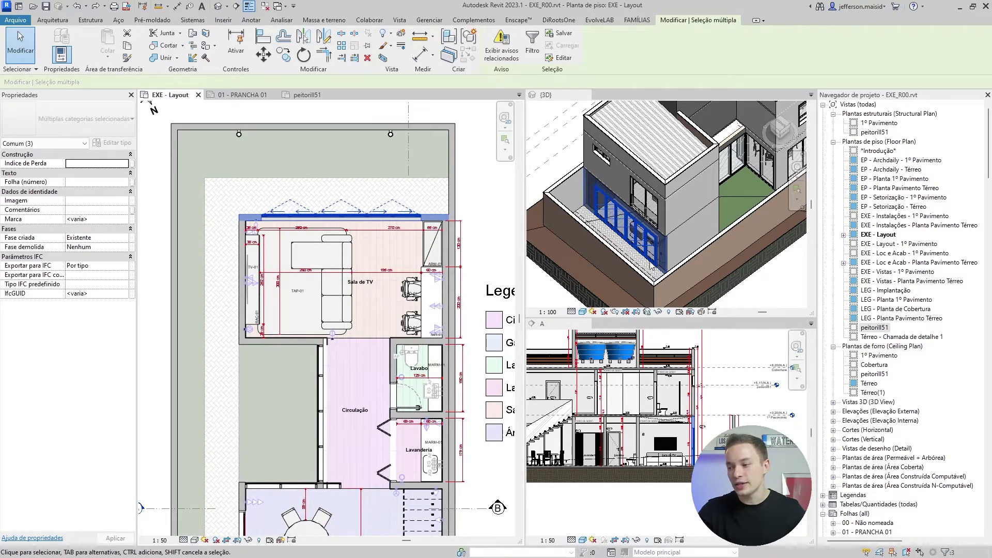
scroll(659, 423, up, 4)
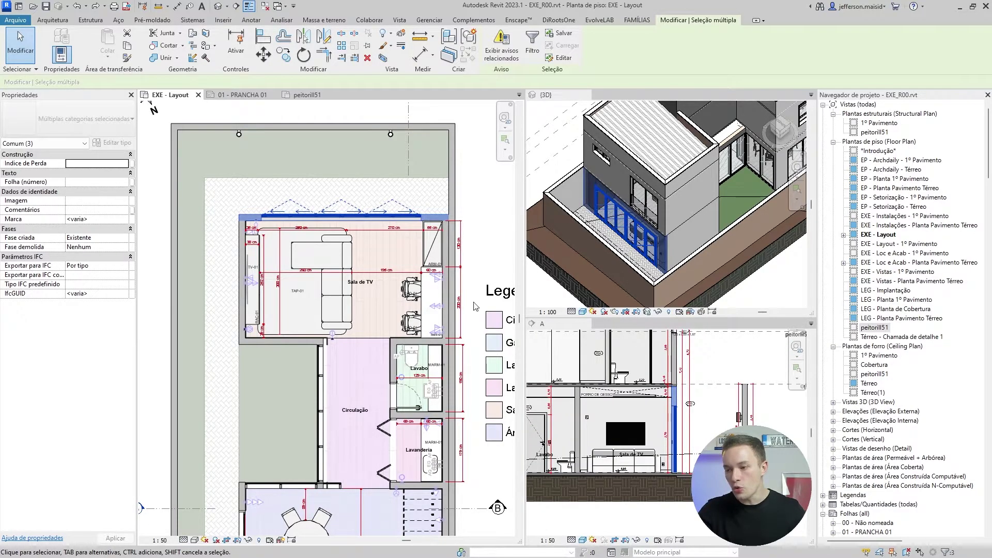
click(263, 53)
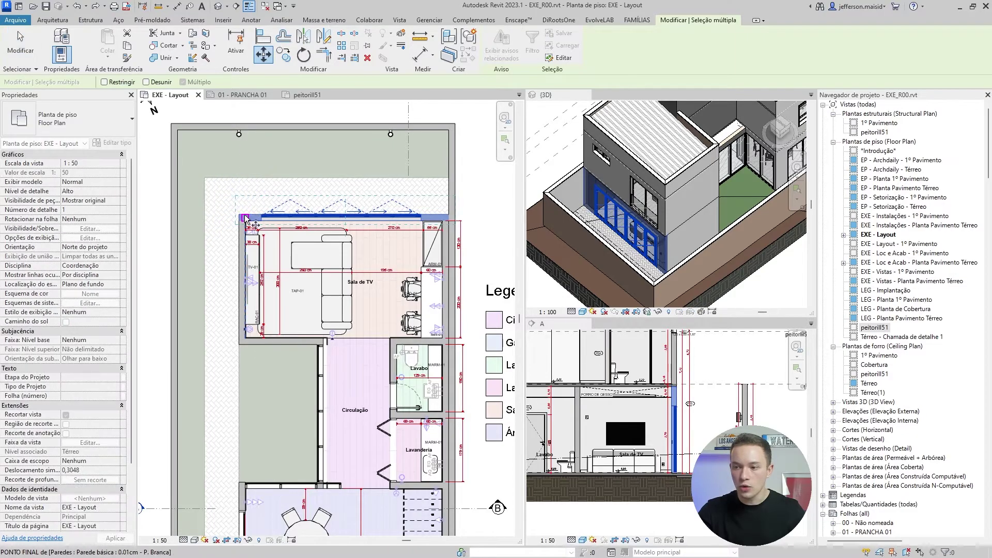
click(245, 216)
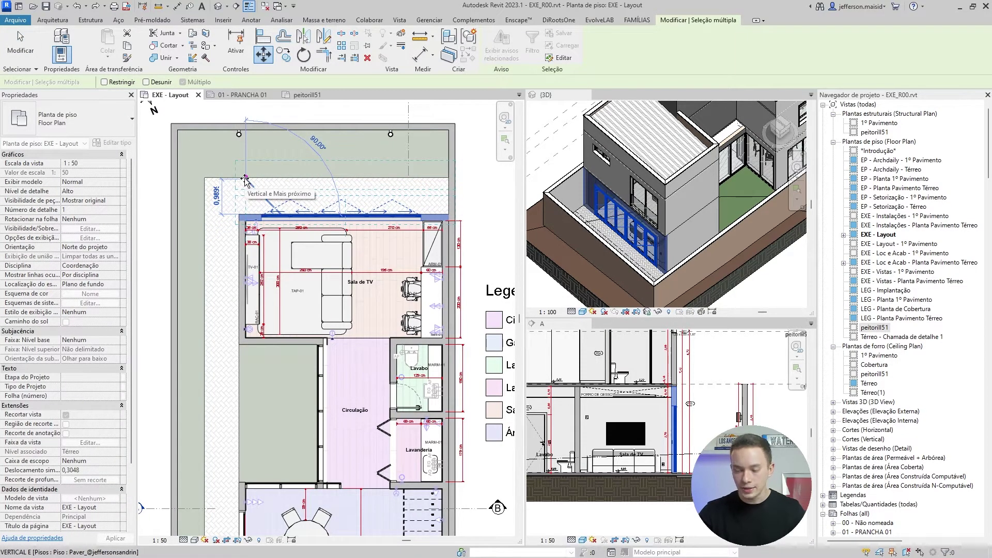
text(0,)
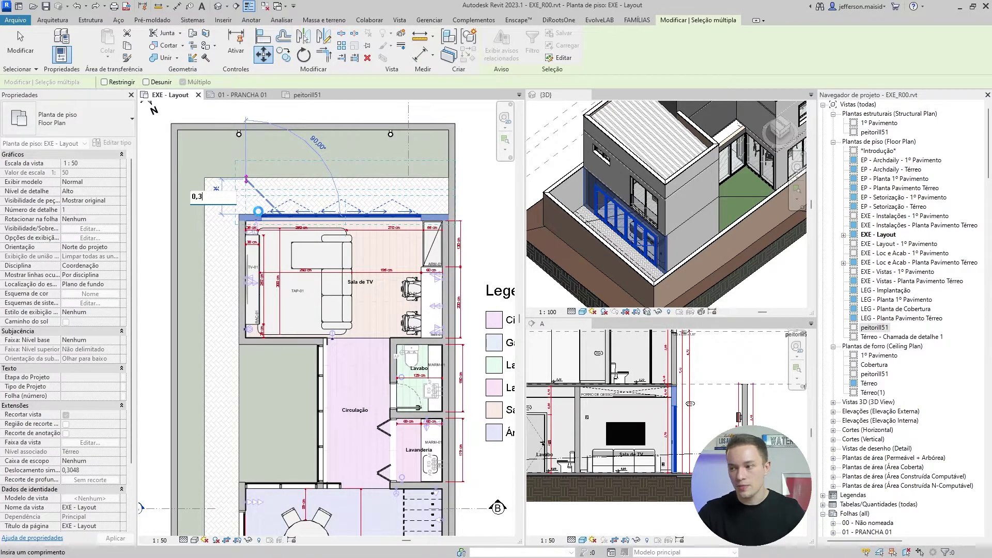
text(3)
key(Return)
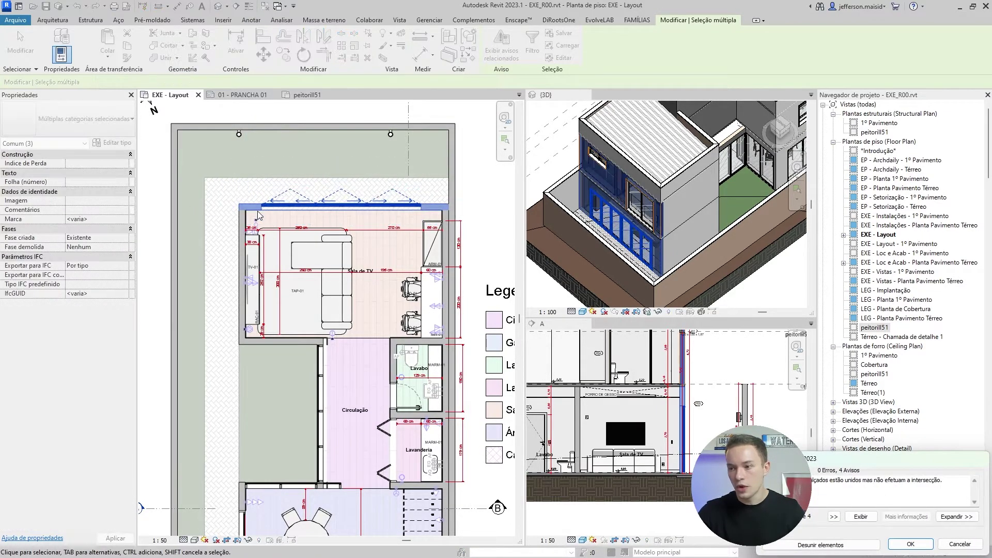
click(911, 544)
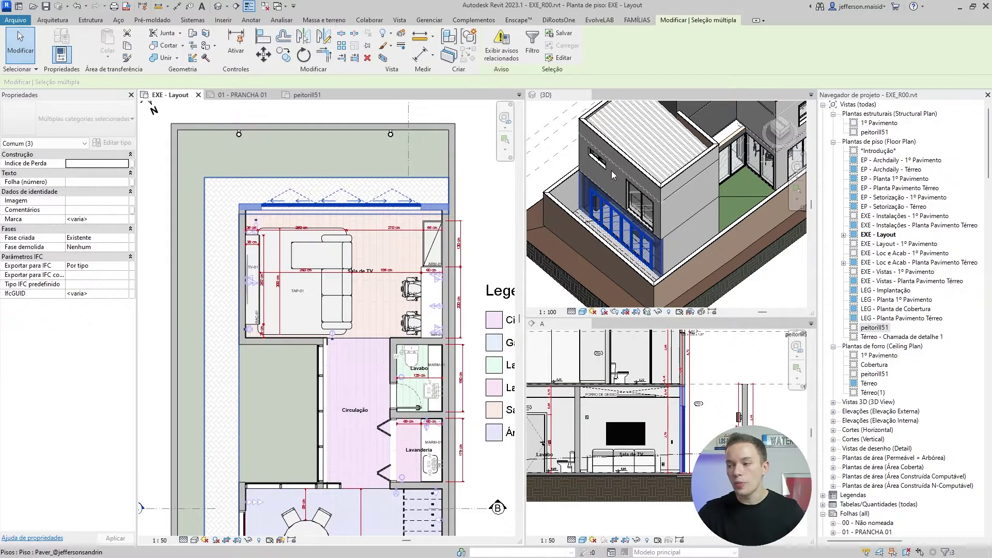
Examine the displaced rear wall and door in the 3D view and in section A.
scroll(671, 186, up, 10)
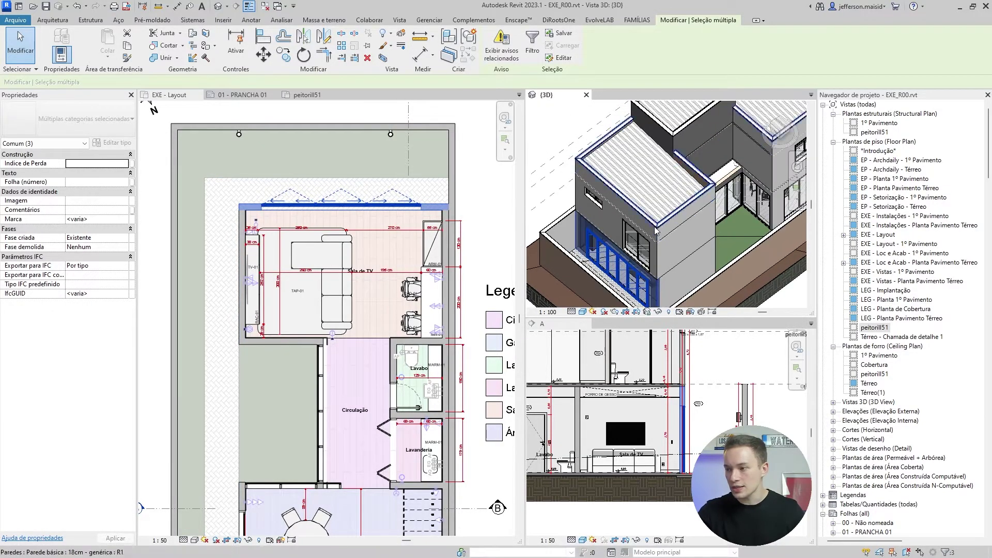
scroll(642, 213, down, 5)
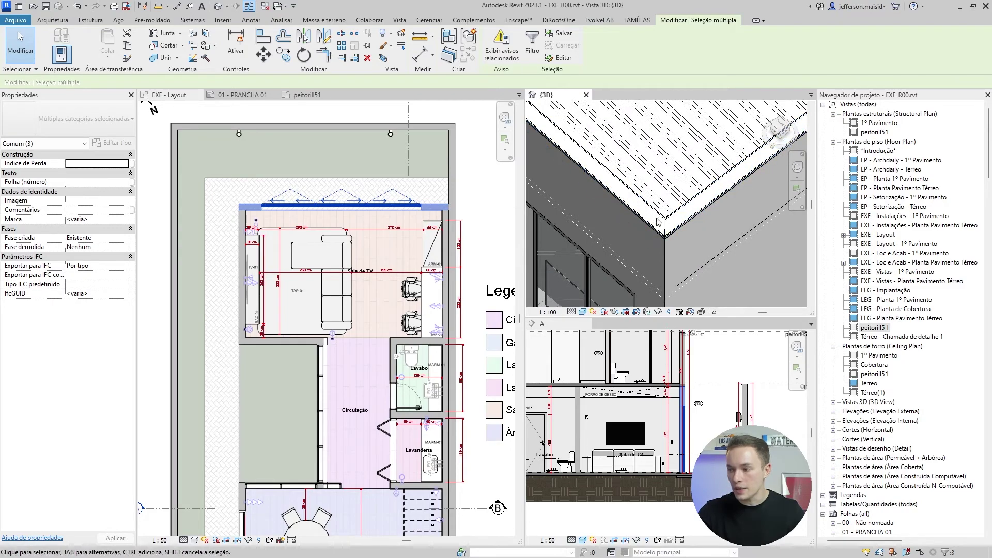
scroll(682, 242, up, 5)
scroll(682, 242, down, 5)
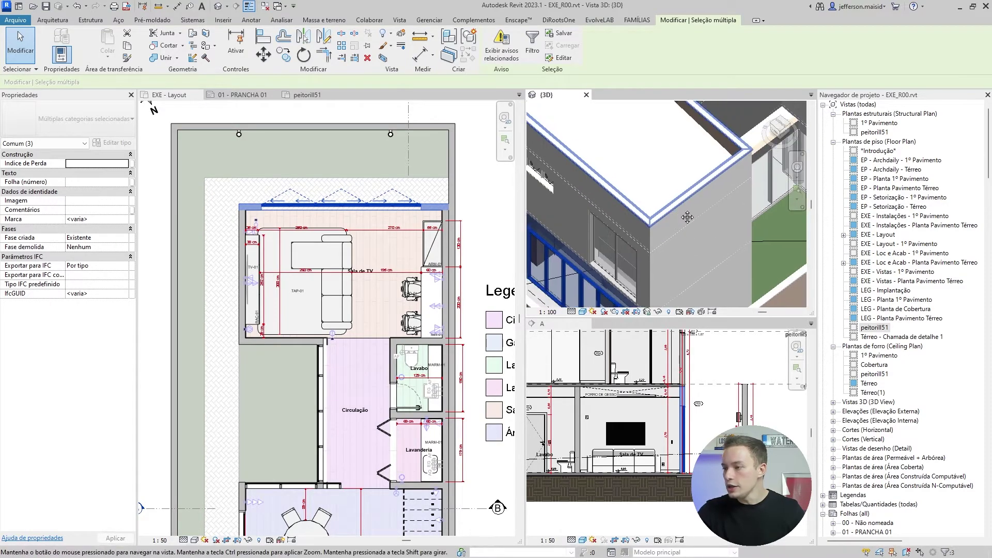
scroll(631, 239, down, 3)
middle_click(687, 424)
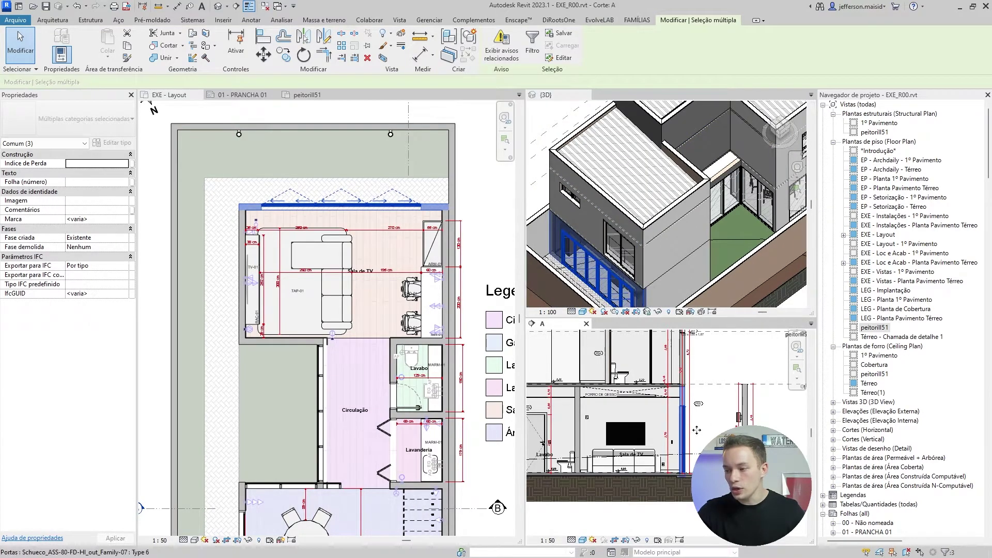
middle_drag(700, 431, 704, 435)
middle_drag(698, 387, 708, 439)
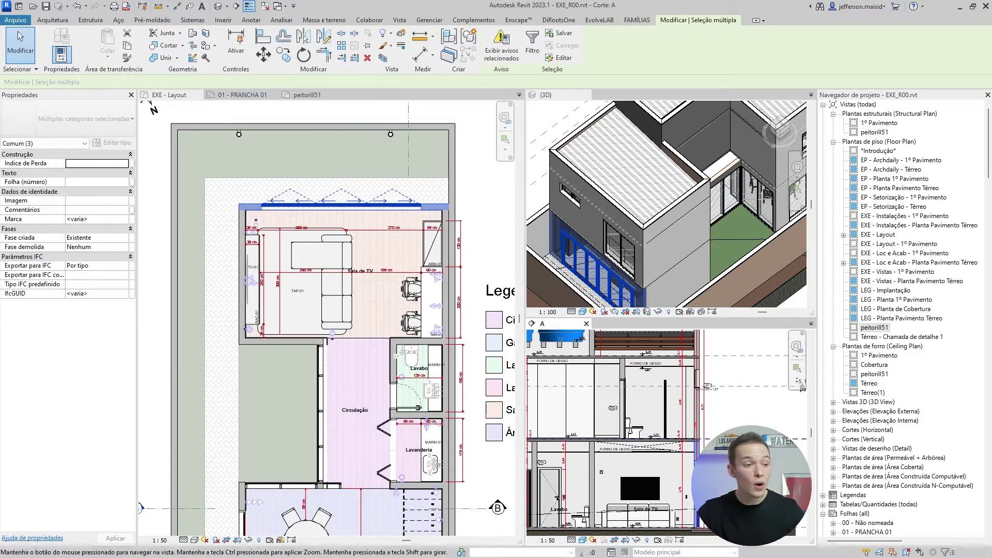
Inspect the displaced rear wall in section A, clear the selection and undo the wall move.
scroll(641, 391, up, 6)
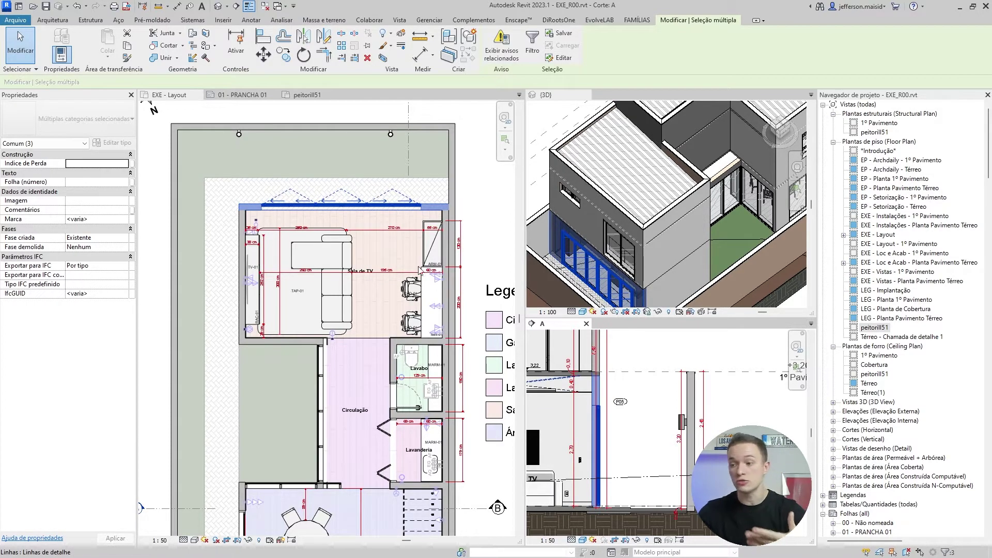
click(645, 406)
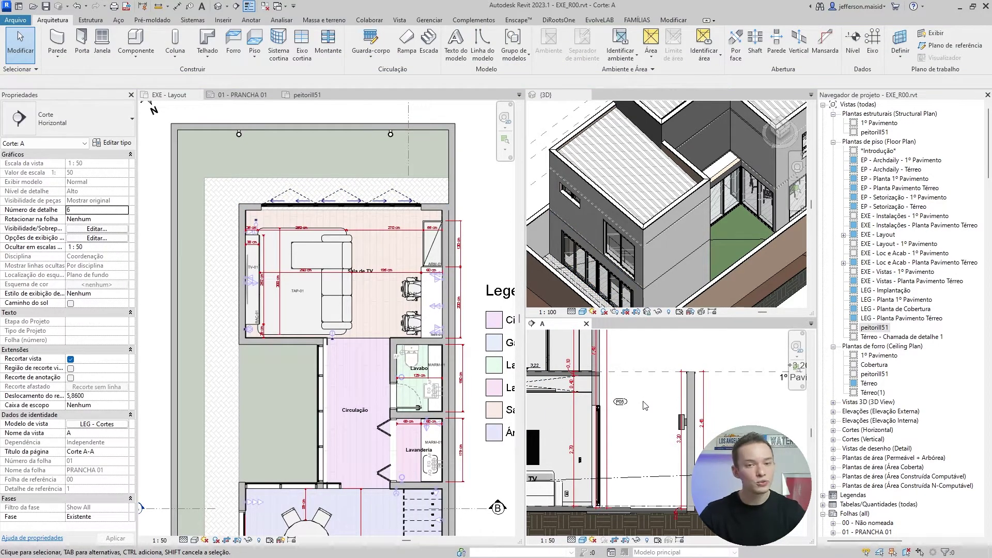
scroll(646, 409, up, 5)
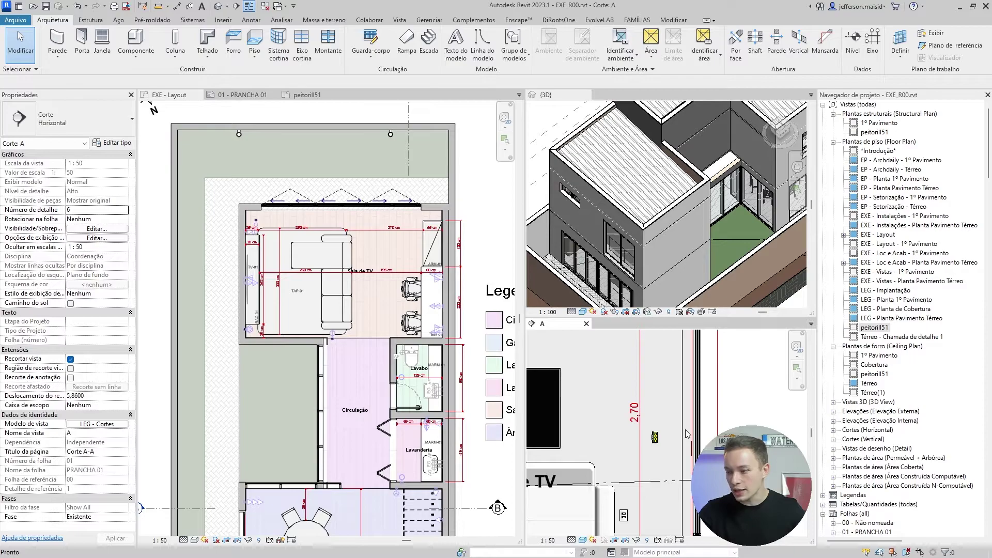
key(ctrl+z)
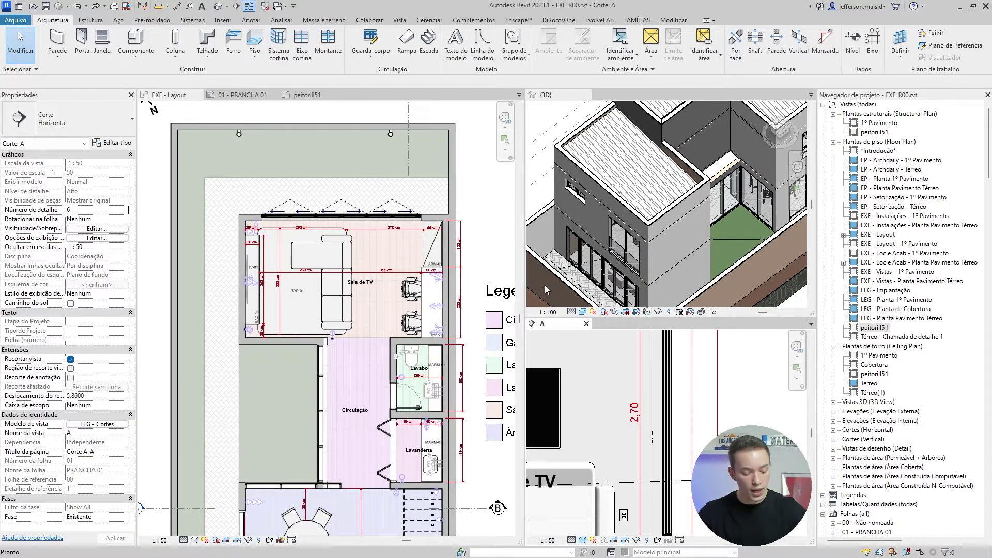
key(alt)
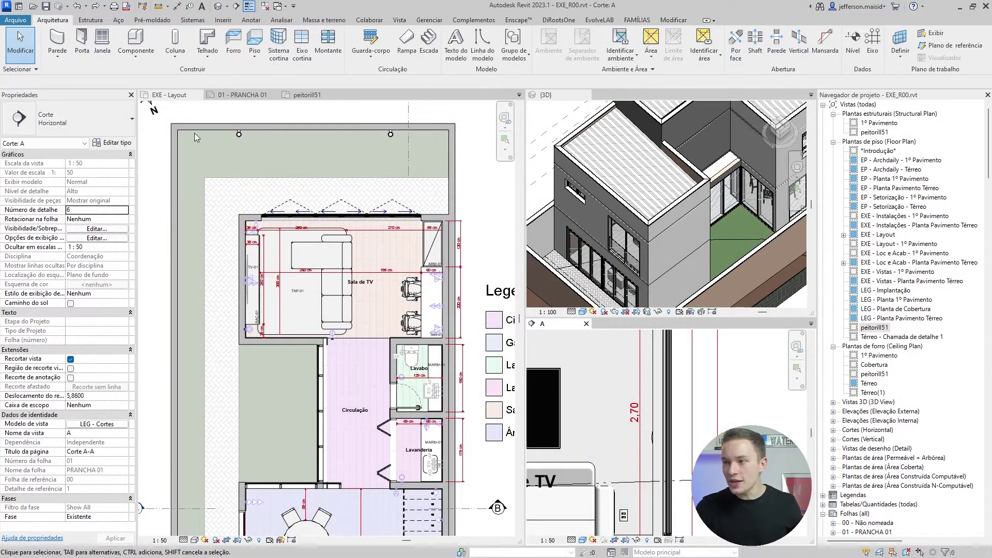
Add a level with a plan view at about +4,20 across section A, just above 1º Pavimento.
click(654, 409)
middle_drag(718, 419, 635, 371)
scroll(635, 371, down, 4)
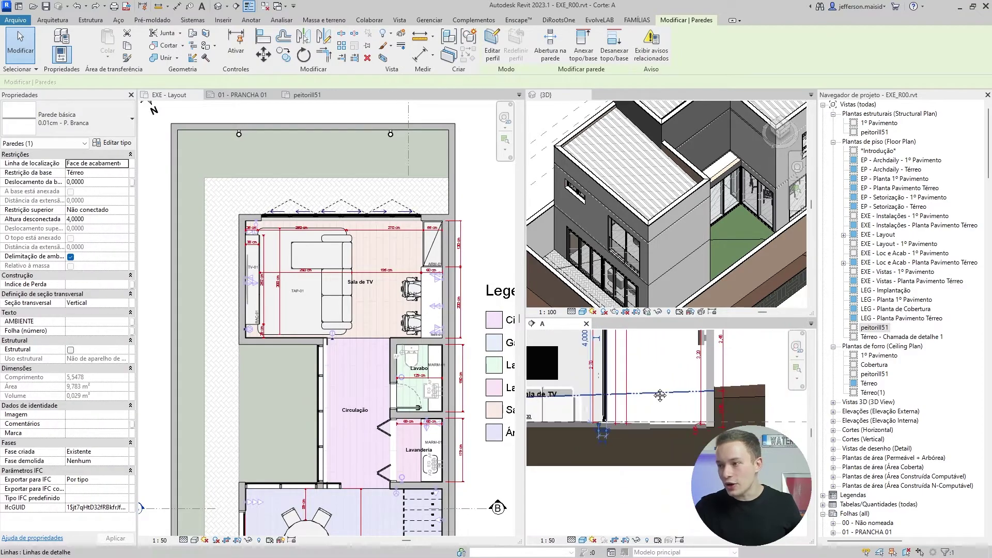
click(52, 20)
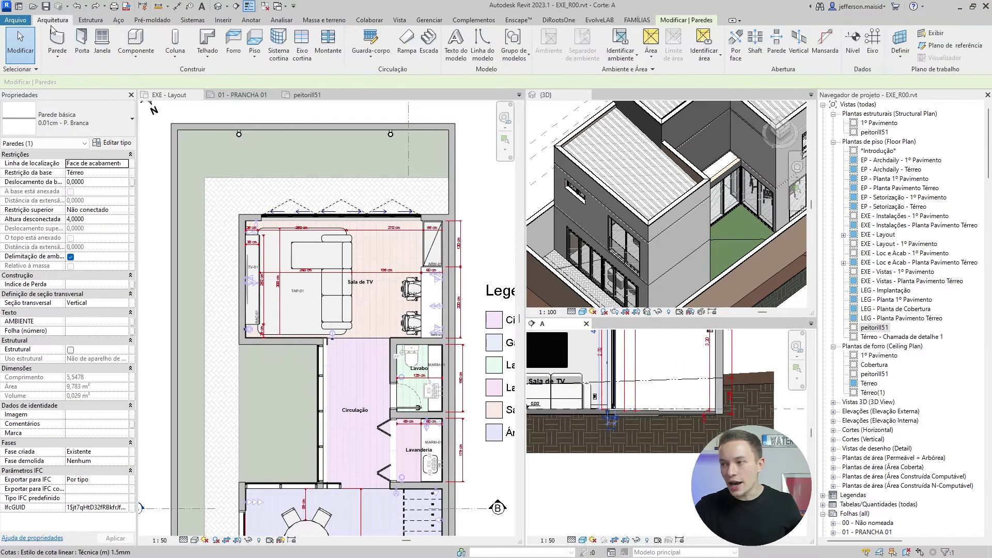
click(853, 44)
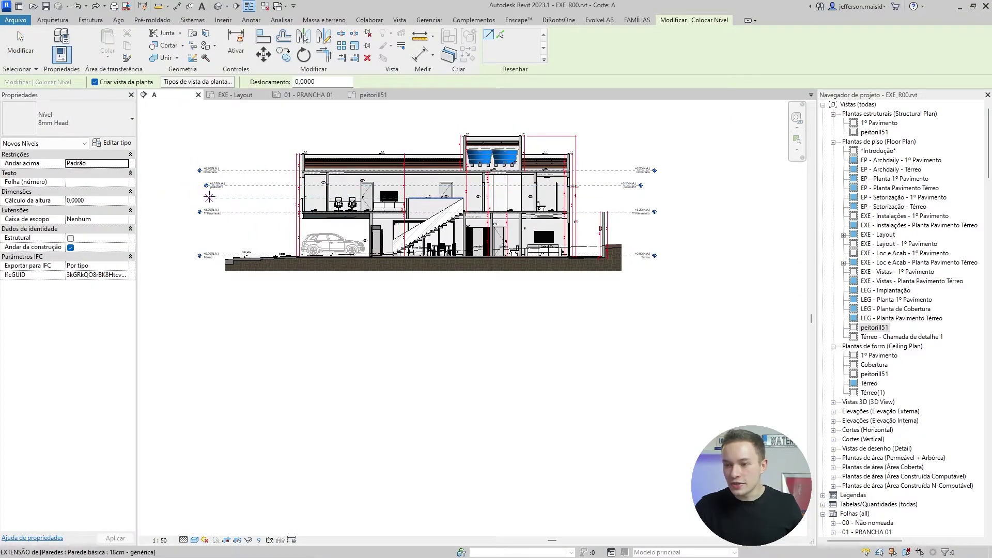
click(207, 197)
click(642, 198)
key(Escape)
key(Escape)
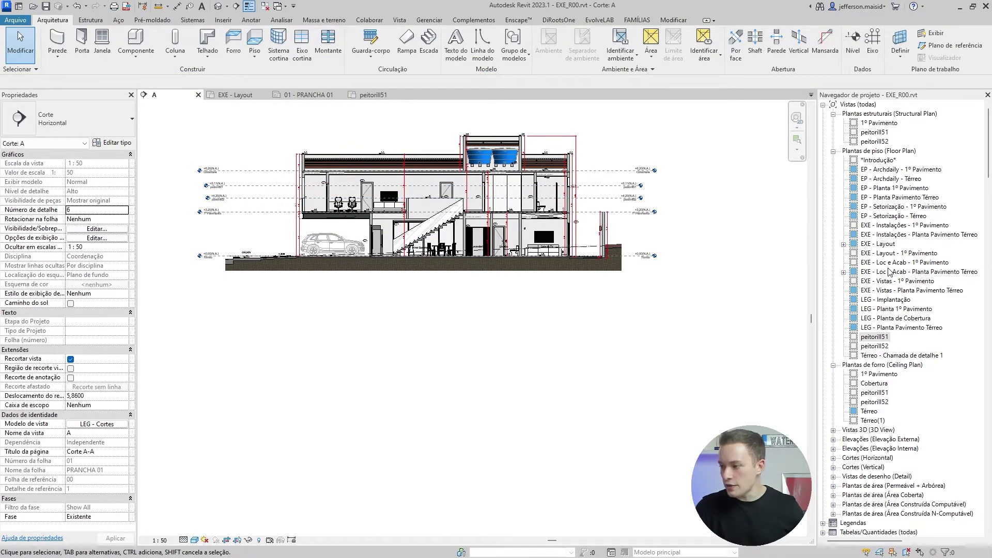
Locate the floor plan generated from the new level in the project browser and return to section A.
click(889, 290)
click(878, 346)
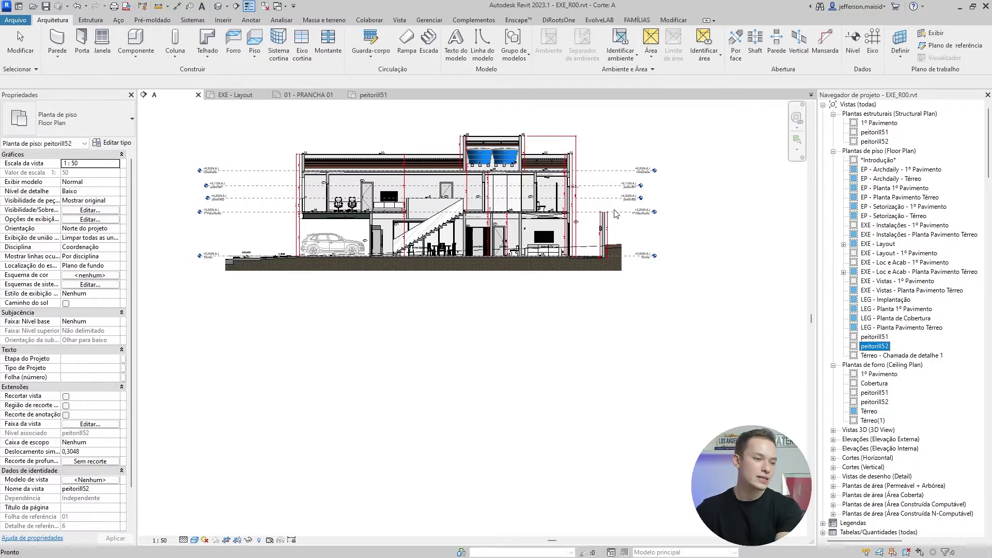
click(582, 193)
Delete both extra levels between 1º Pavimento and Cobertura together with their associated views.
scroll(583, 193, up, 5)
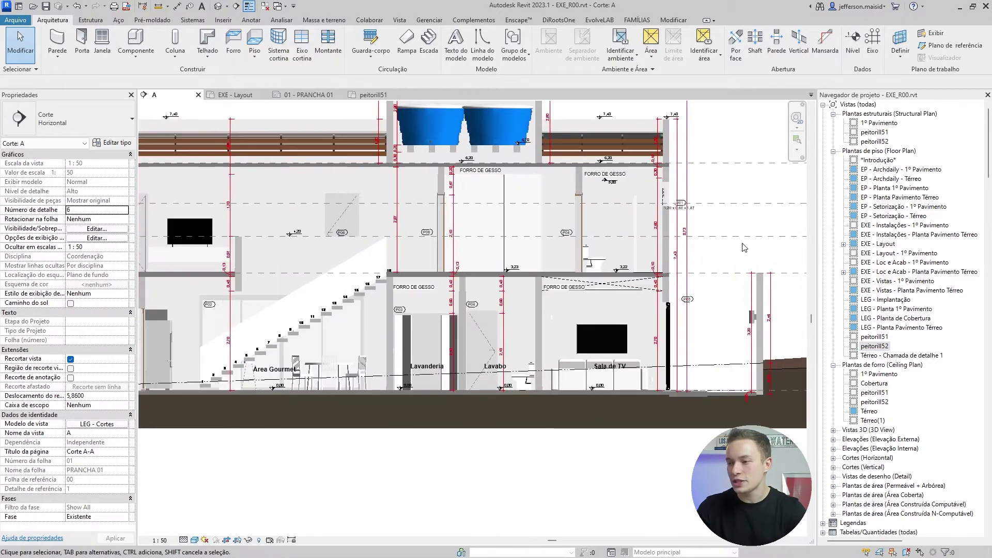
scroll(795, 177, up, 2)
drag(652, 189, 575, 266)
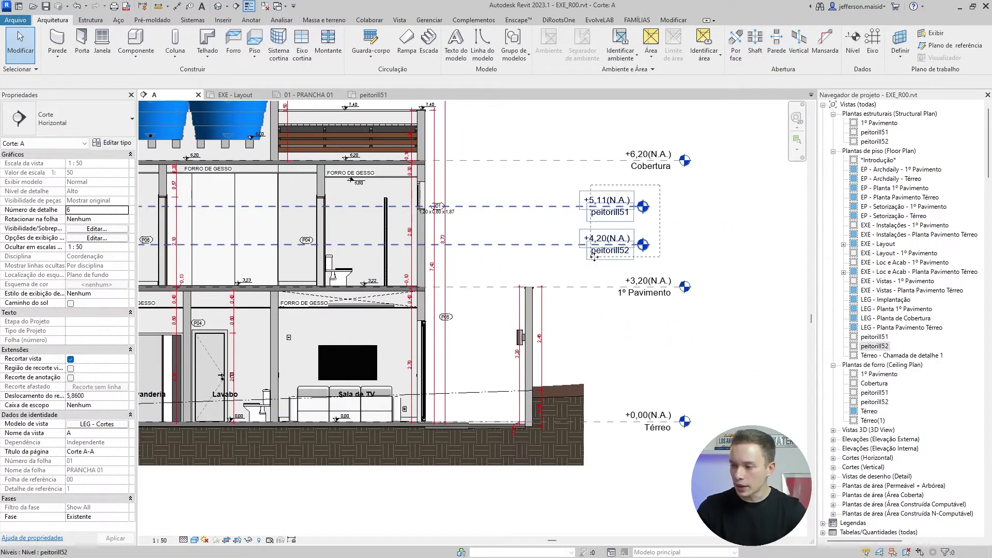
key(Delete)
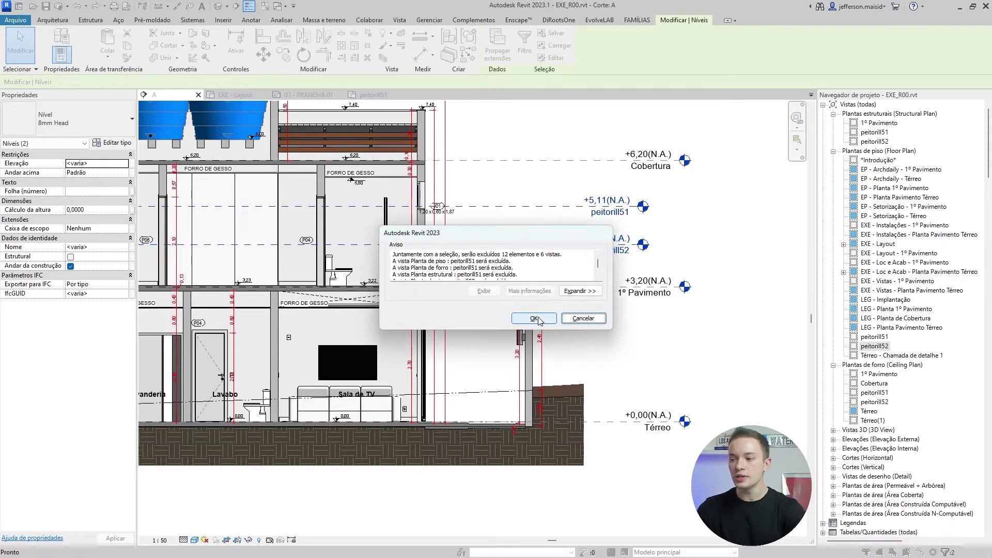
click(534, 319)
scroll(538, 246, down, 4)
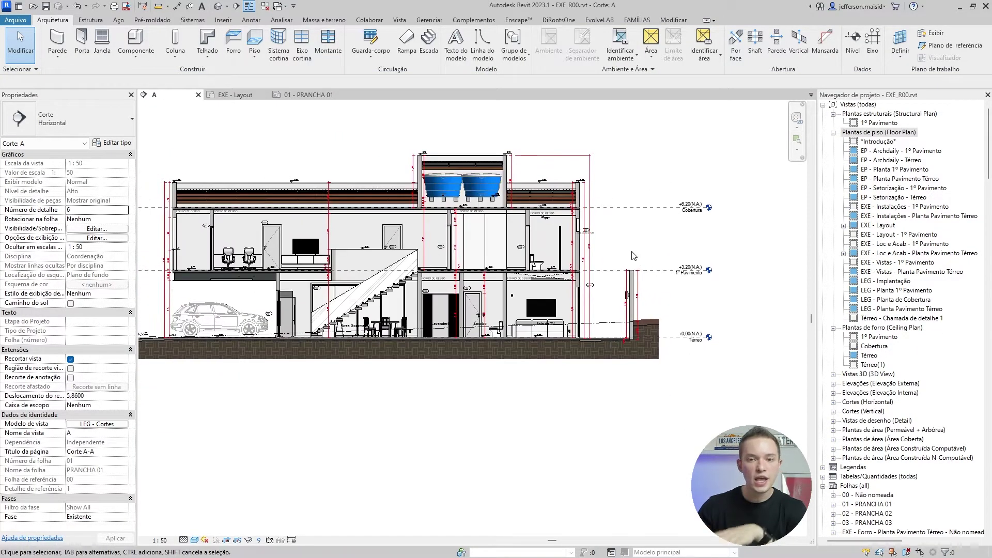
Add a level without a plan view at about +2,67 across section A, just below 1º Pavimento.
scroll(629, 251, down, 1)
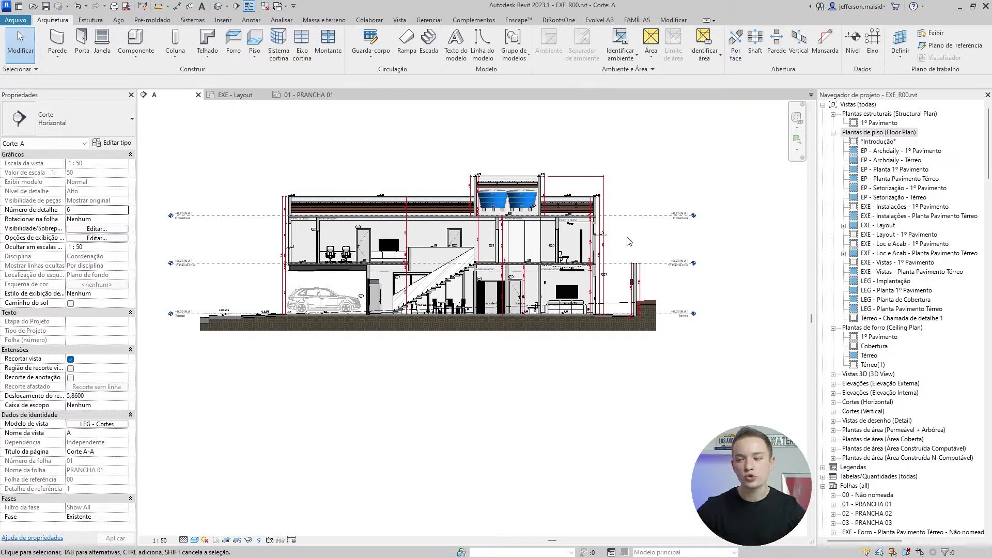
middle_drag(615, 238, 622, 238)
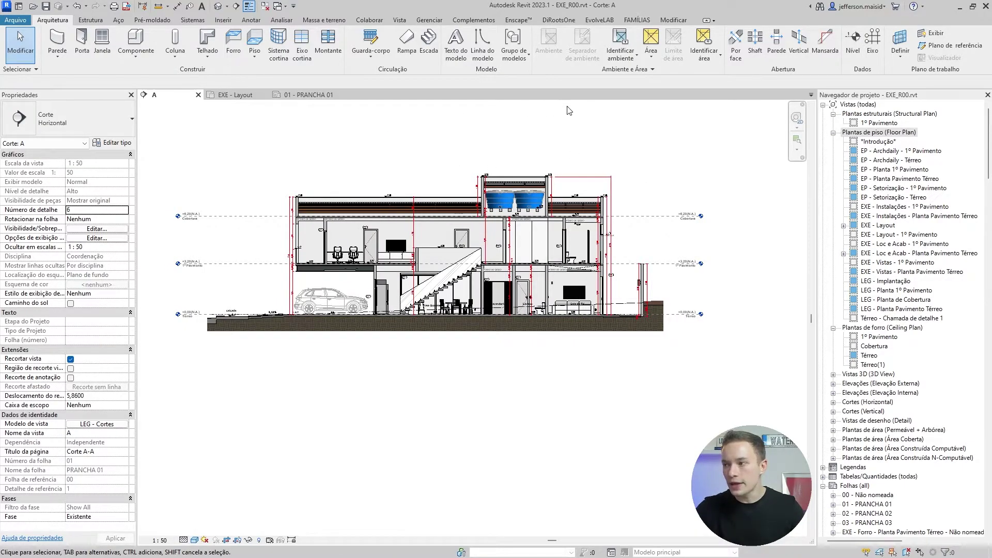
click(852, 51)
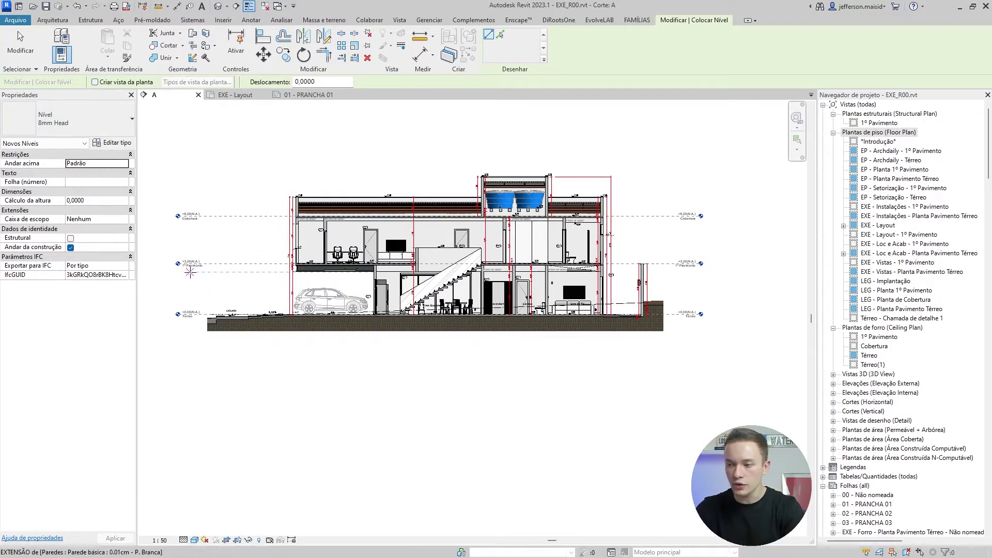
click(181, 273)
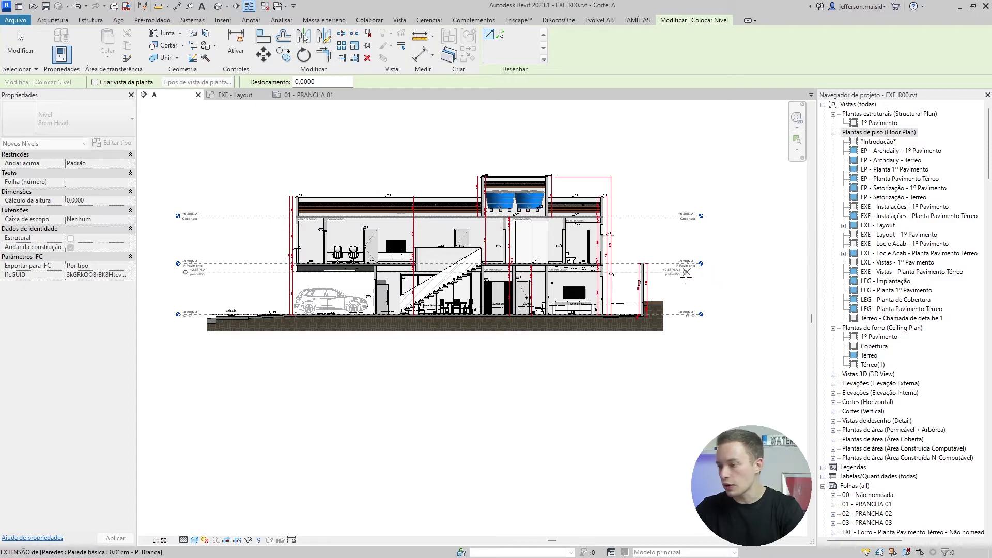
click(691, 271)
key(Escape)
key(Escape)
scroll(180, 272, up, 8)
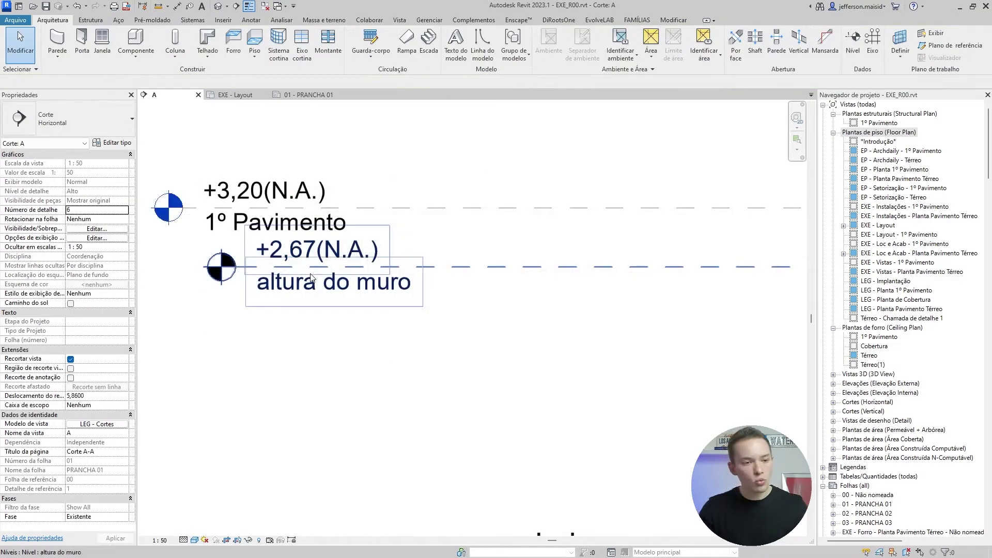
Set the elevation of the altura do muro level to 2,50 in section A and clear the selection.
click(320, 281)
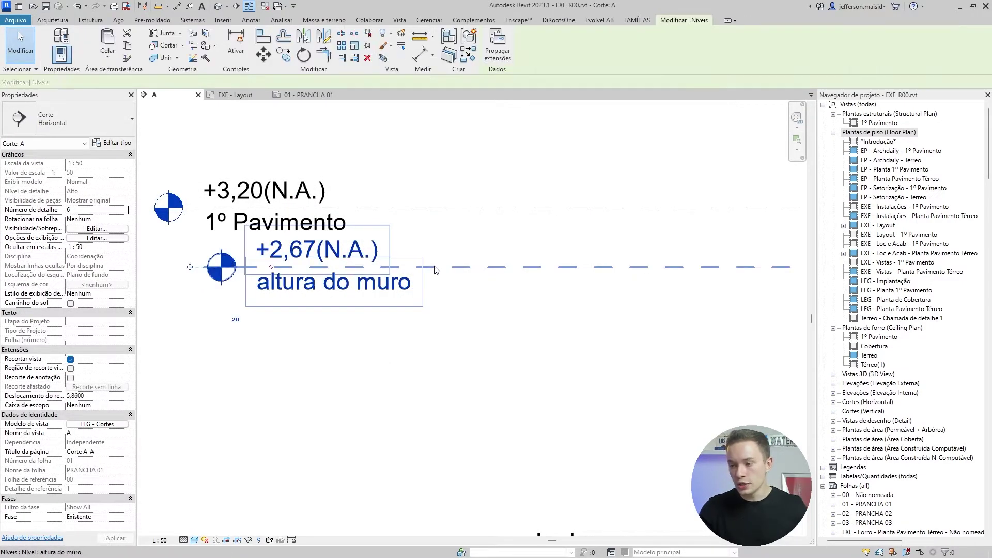
click(298, 247)
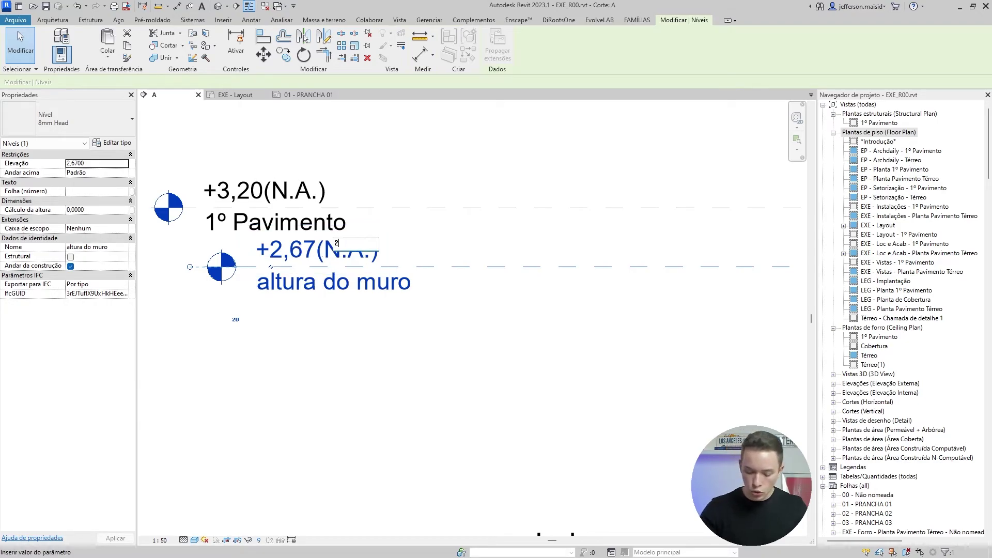
key(Return)
scroll(389, 183, down, 5)
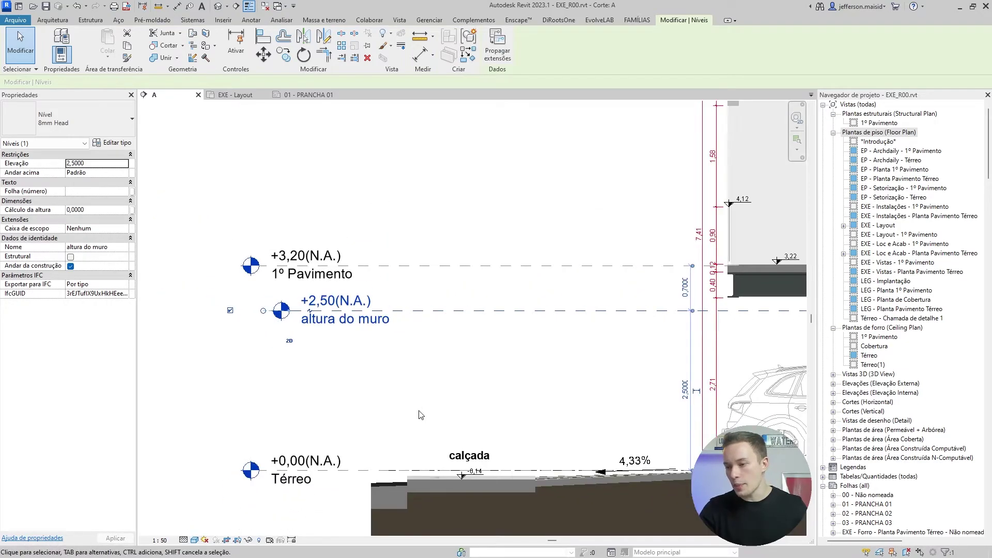
middle_drag(424, 393, 280, 330)
key(Escape)
scroll(298, 279, down, 4)
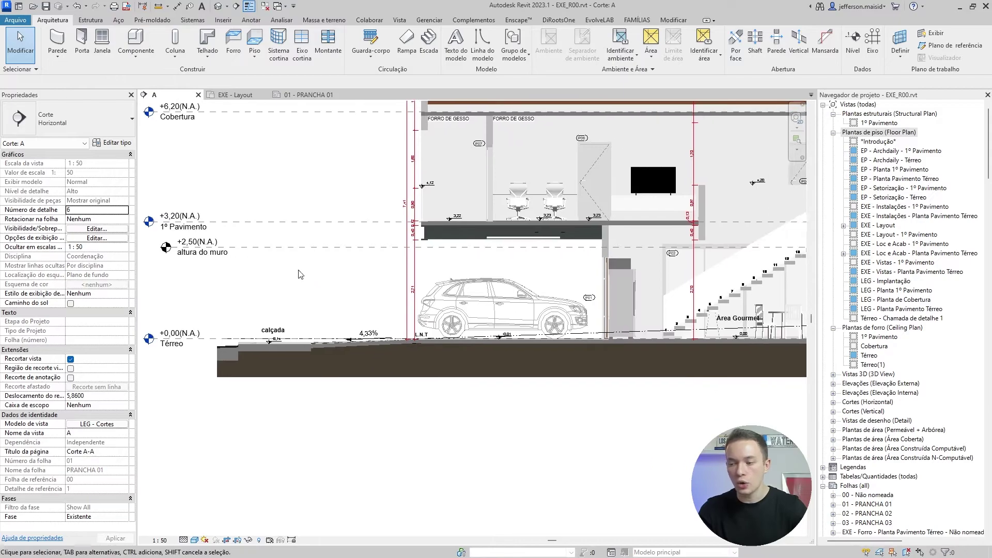
middle_drag(301, 280, 279, 249)
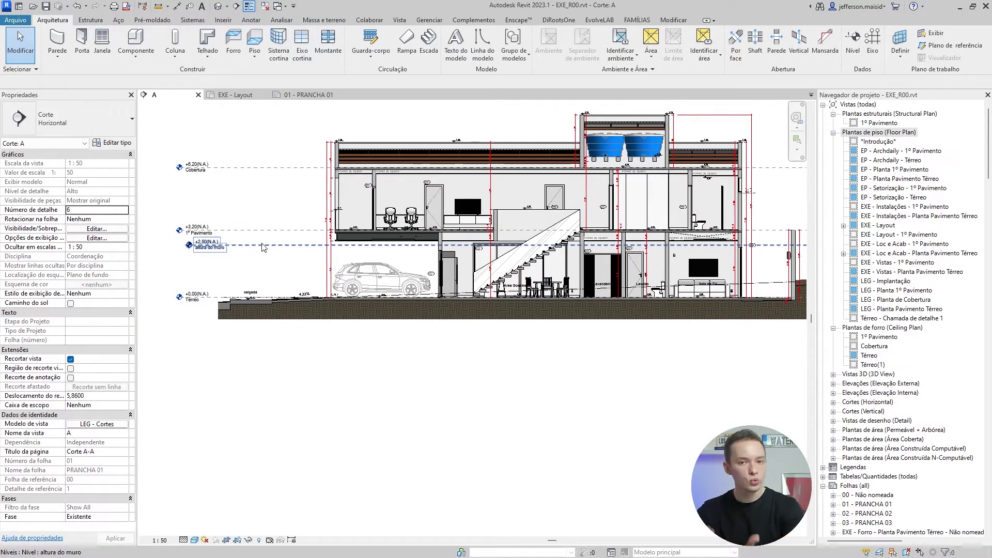
Constrain the top of the rear boundary wall in section A to the altura do muro level.
middle_drag(316, 282, 346, 279)
middle_drag(602, 283, 397, 267)
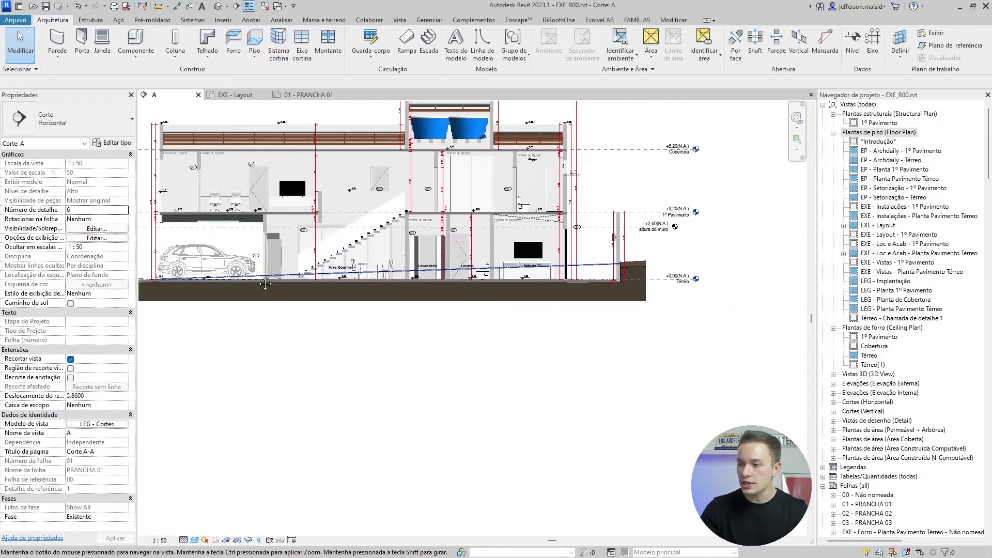
scroll(616, 227, up, 5)
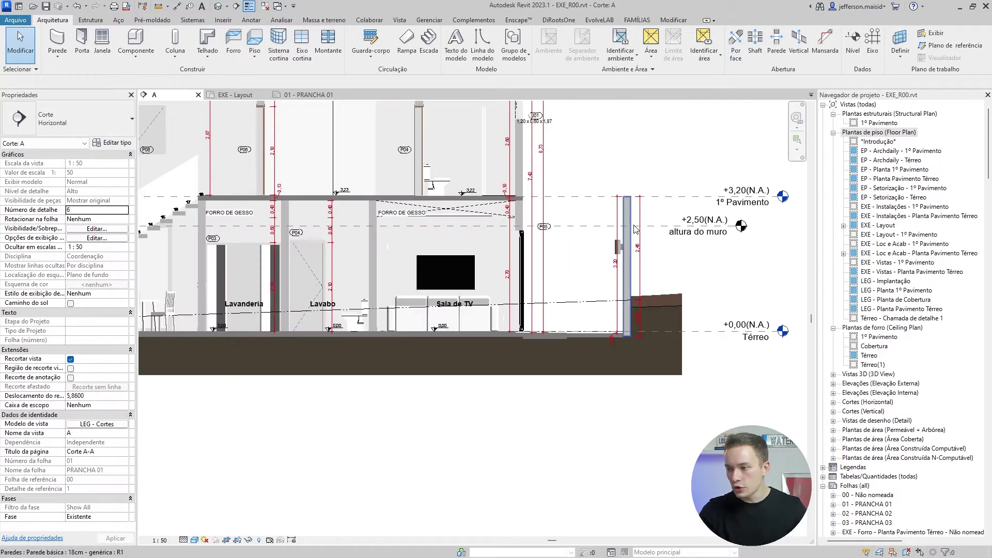
click(610, 241)
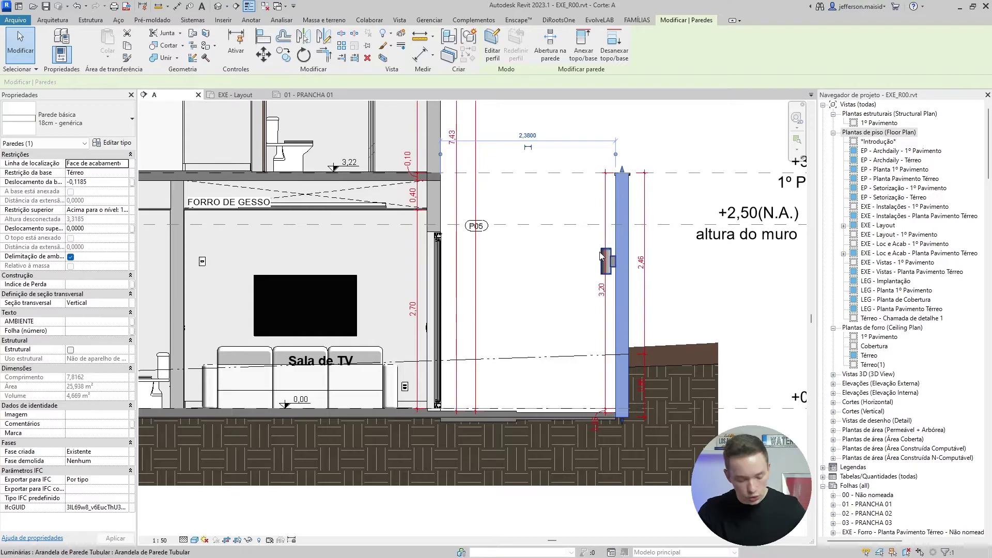
click(127, 212)
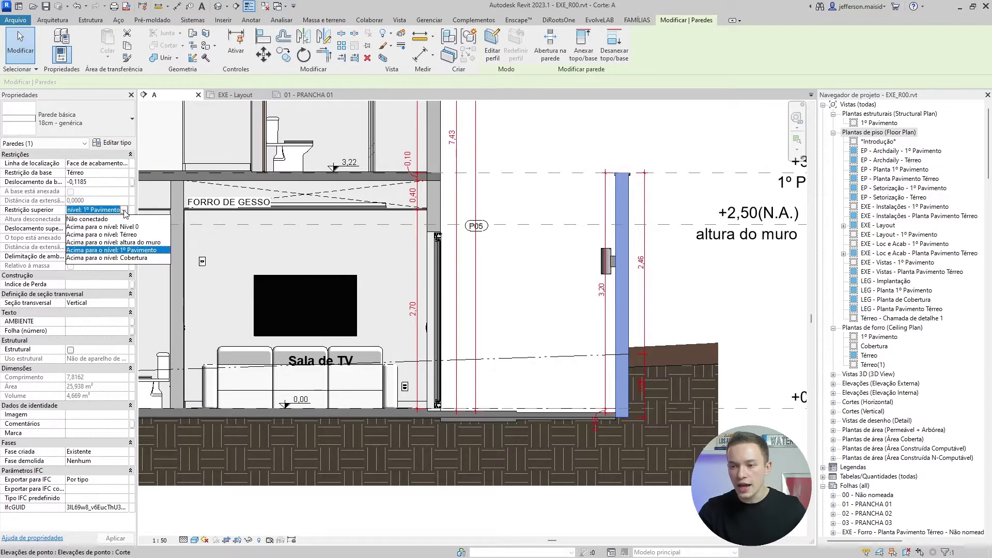
click(114, 242)
click(534, 318)
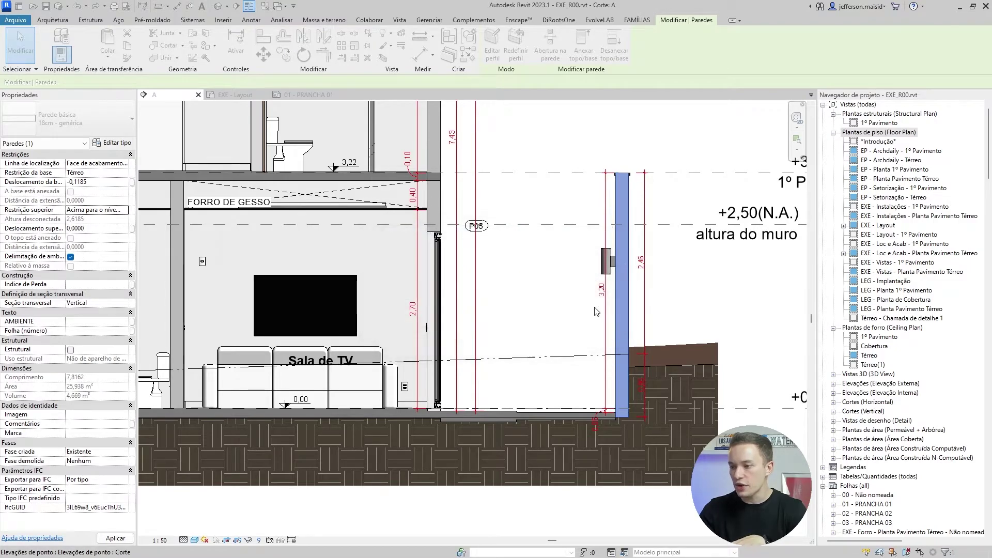
click(644, 199)
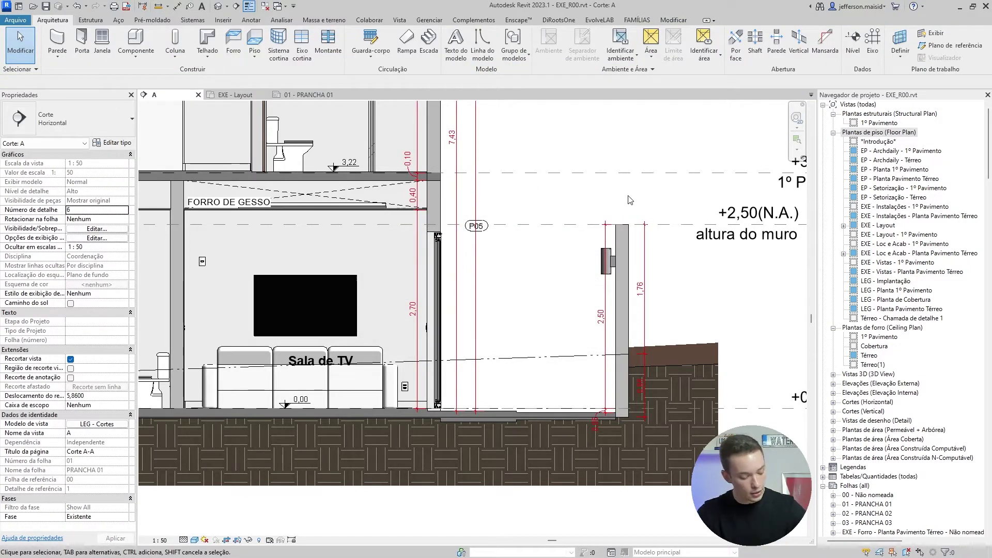
In the default 3D view, constrain the tops of both long side boundary walls to the altura do muro level.
key(3)
key(d)
shift+middle_drag(385, 411, 633, 338)
scroll(469, 326, up, 4)
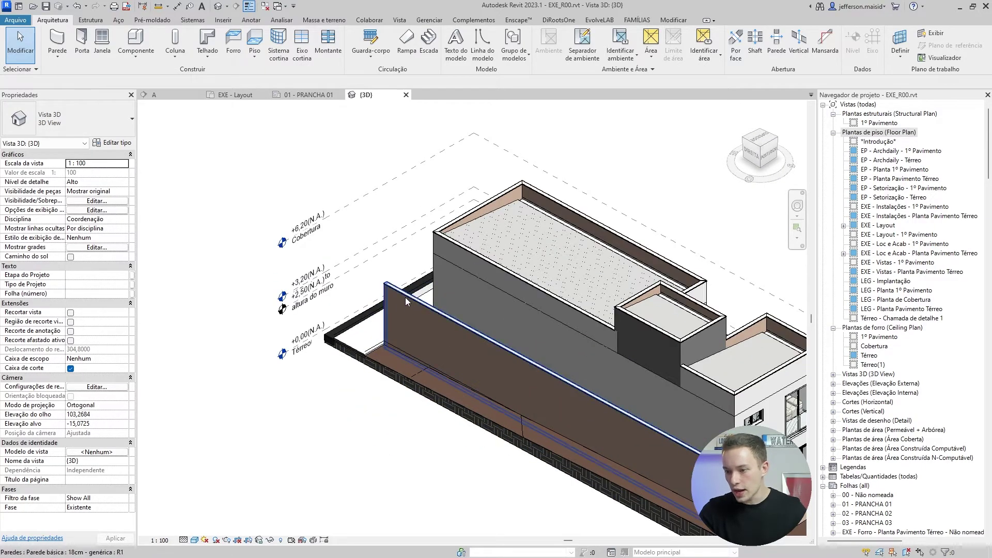
click(413, 298)
scroll(495, 369, down, 2)
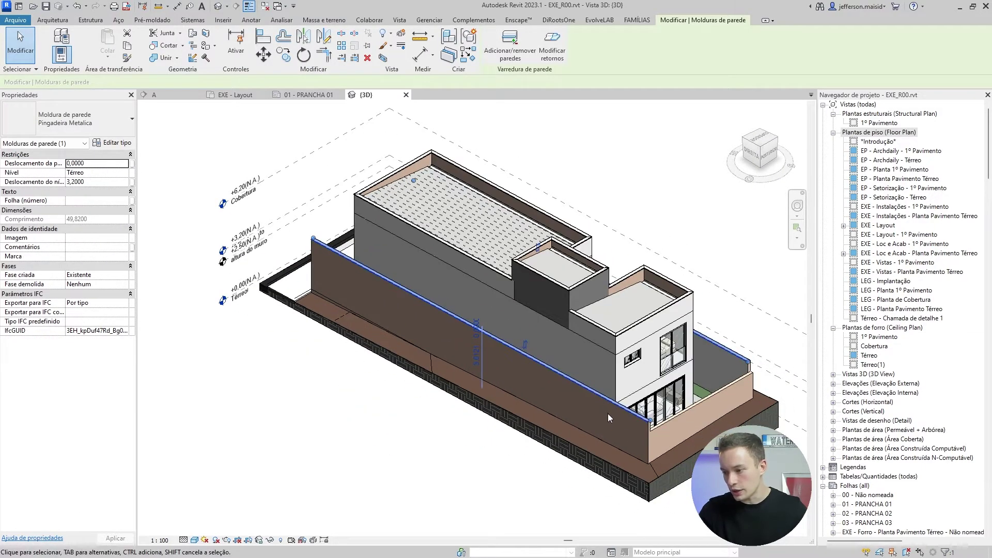
key(Escape)
scroll(649, 433, up, 2)
click(649, 433)
middle_drag(785, 302, 576, 273)
ctrl+click(614, 289)
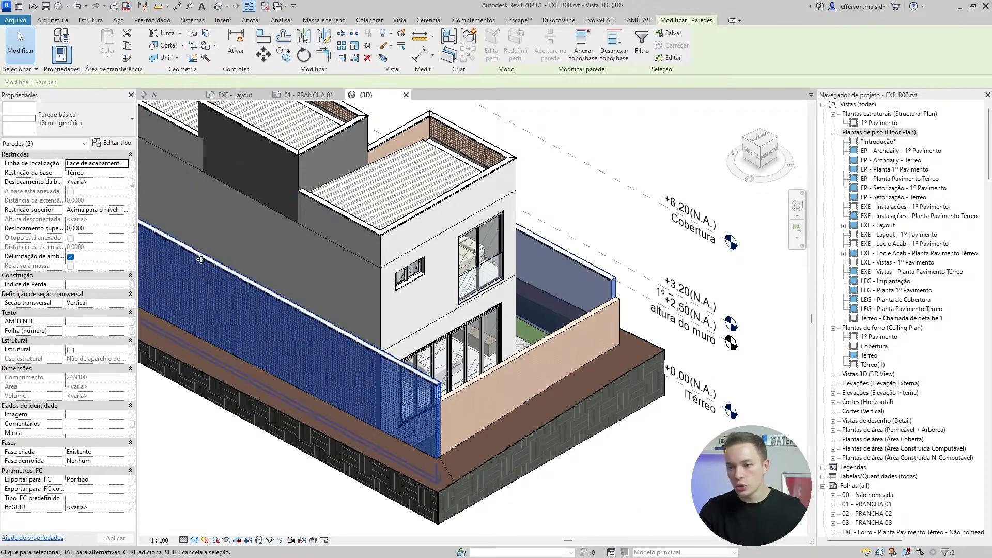
click(124, 210)
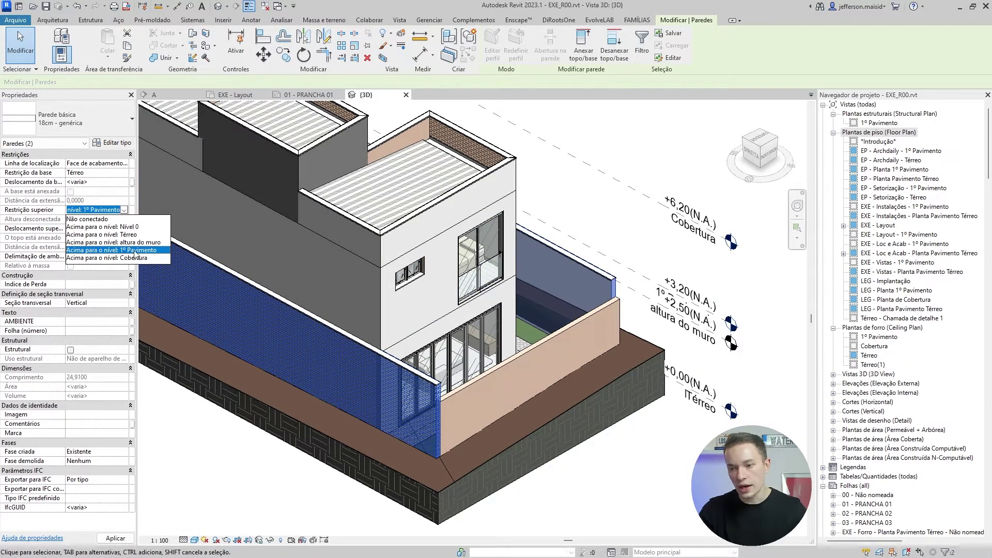
click(107, 250)
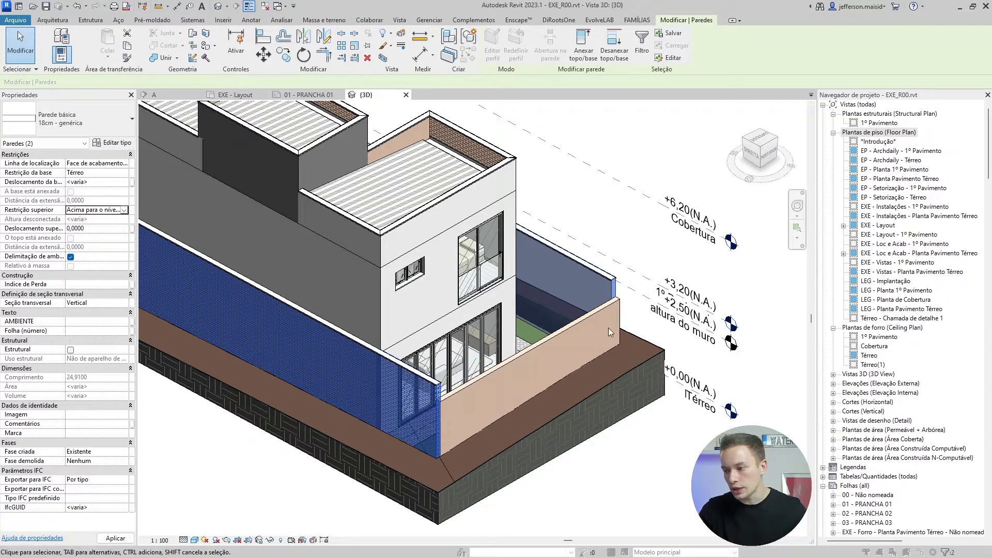
click(535, 319)
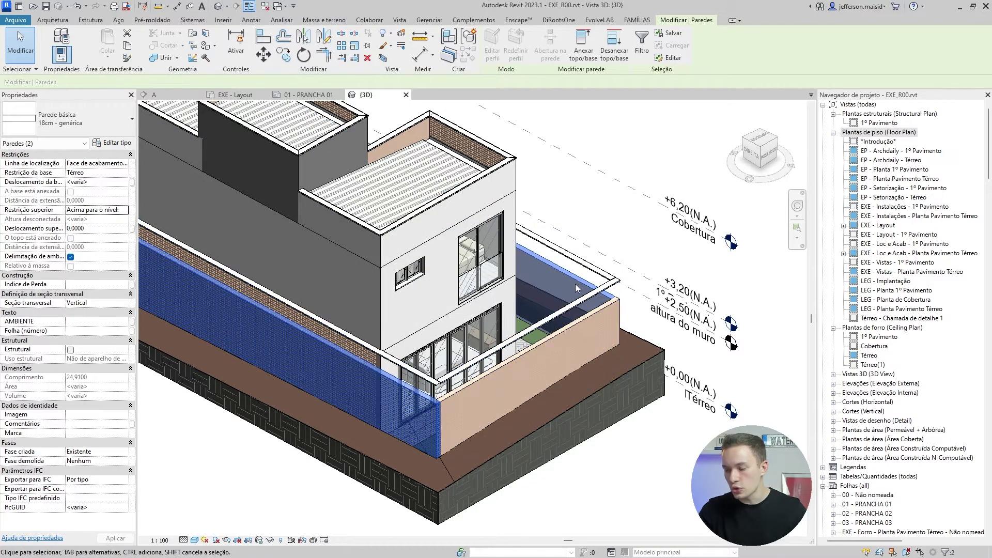
key(Escape)
Delete the Pingadeira Metalica wall moulding floating above the boundary walls.
click(604, 284)
middle_drag(529, 307, 581, 299)
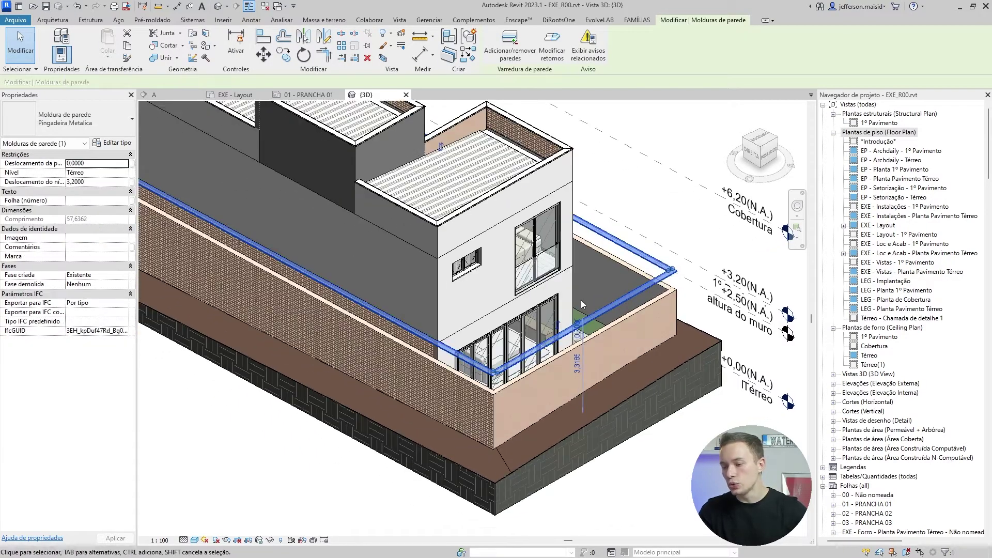
key(Delete)
Set the elevation of the altura do muro level to 2,70 in the 3D view.
scroll(539, 387, down, 3)
shift+middle_drag(546, 392, 544, 306)
scroll(493, 186, up, 5)
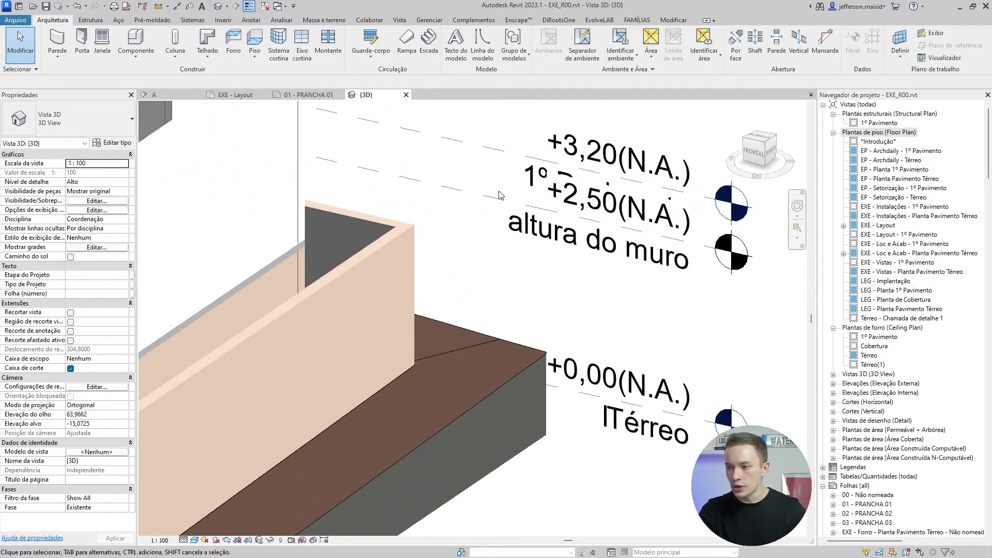
click(496, 196)
scroll(496, 196, down, 5)
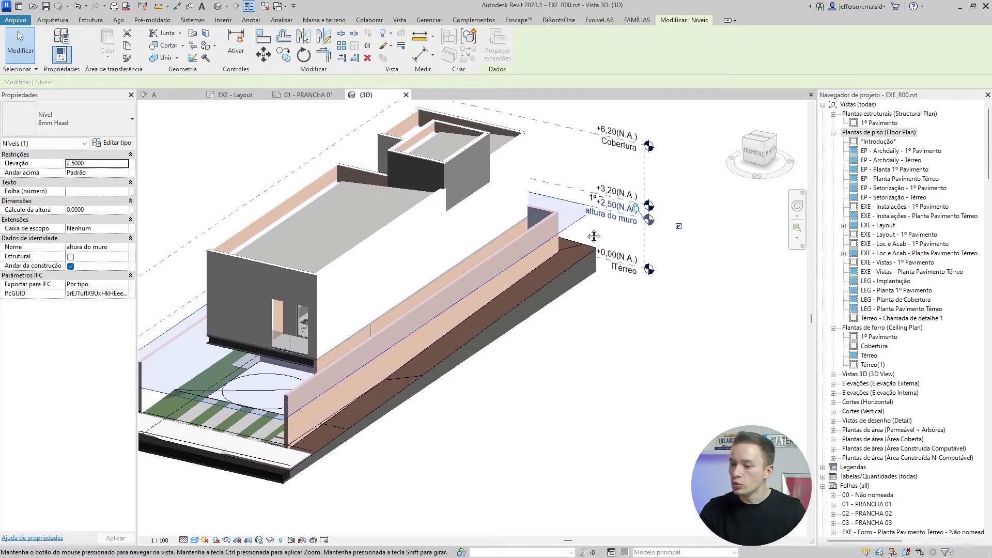
scroll(594, 230, up, 5)
scroll(578, 203, down, 5)
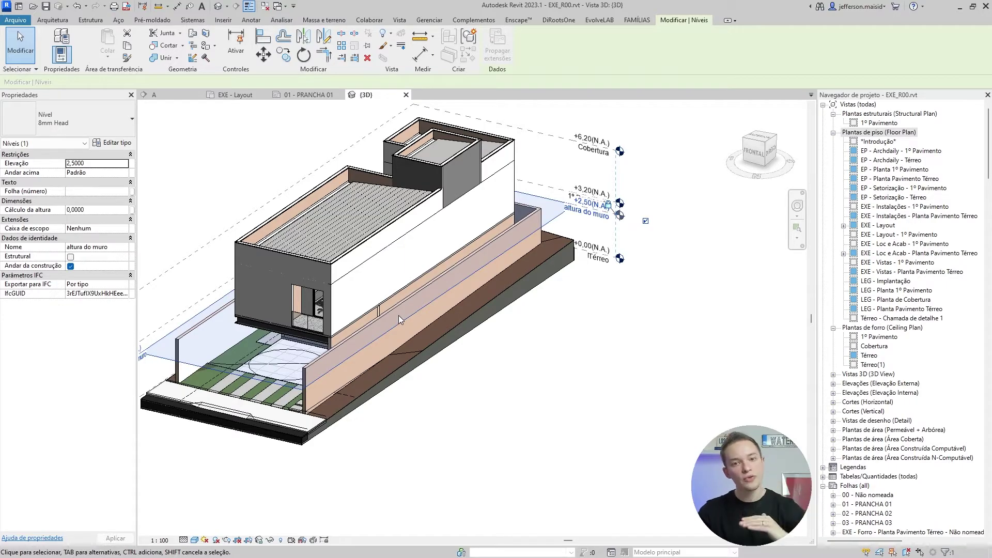
scroll(444, 315, up, 2)
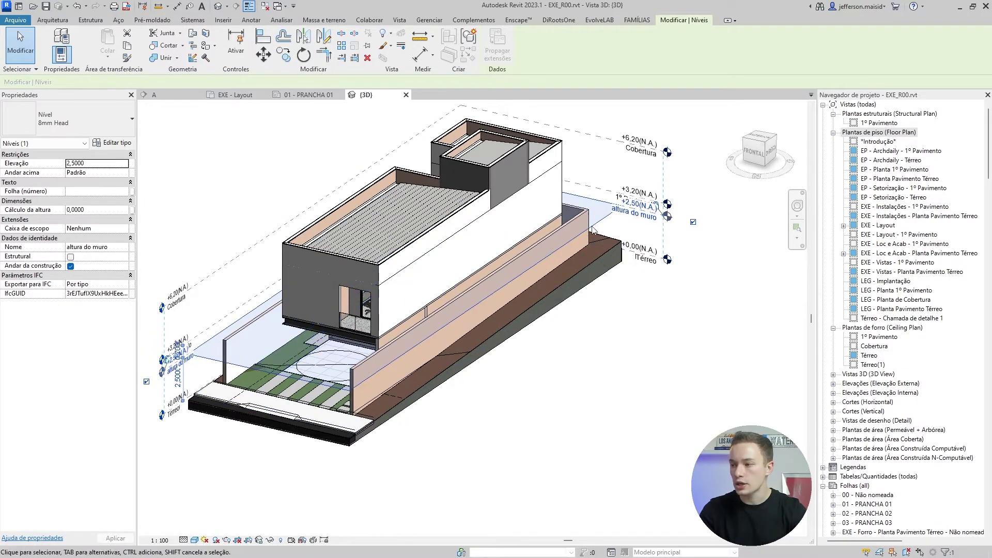
scroll(575, 231, up, 3)
scroll(648, 191, up, 1)
click(636, 212)
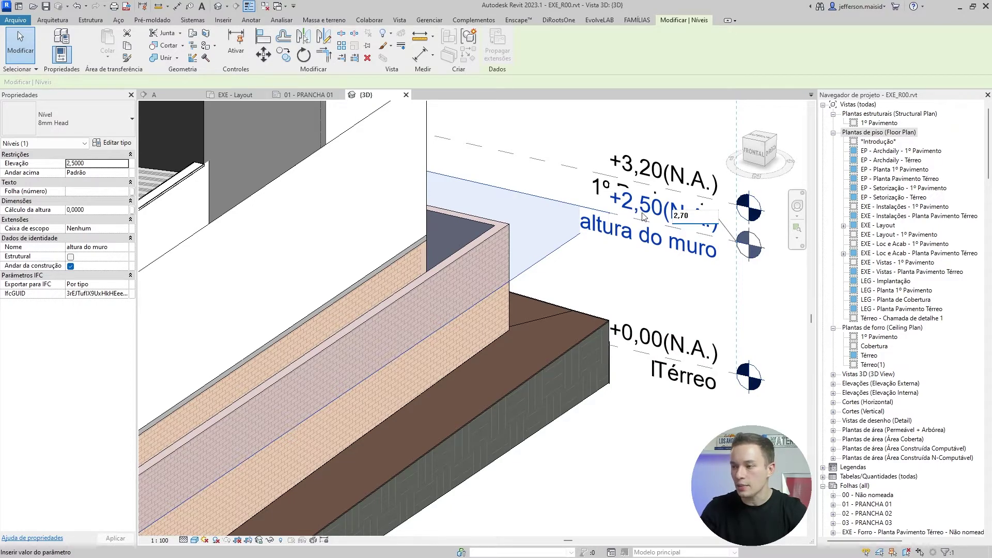
key(Return)
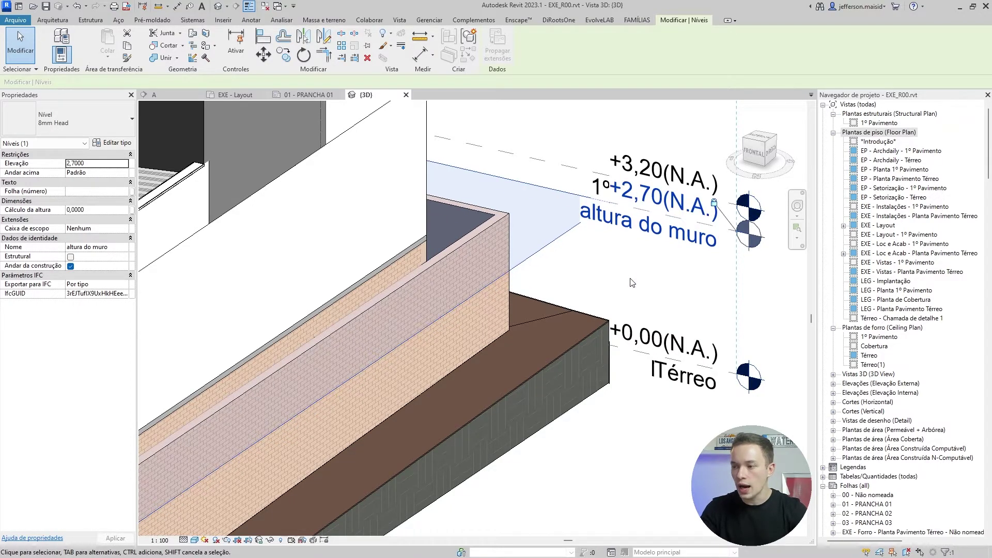
Examine the boundary walls at their new height in the 3D view and in section A.
scroll(602, 271, down, 2)
scroll(331, 380, down, 4)
shift+middle_drag(323, 383, 368, 391)
scroll(367, 391, up, 3)
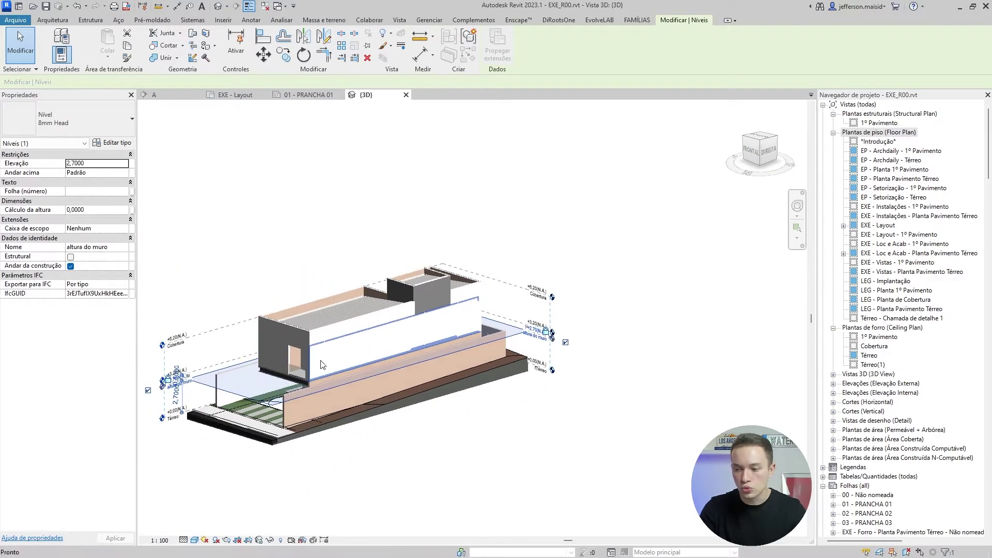
click(165, 96)
scroll(379, 225, up, 3)
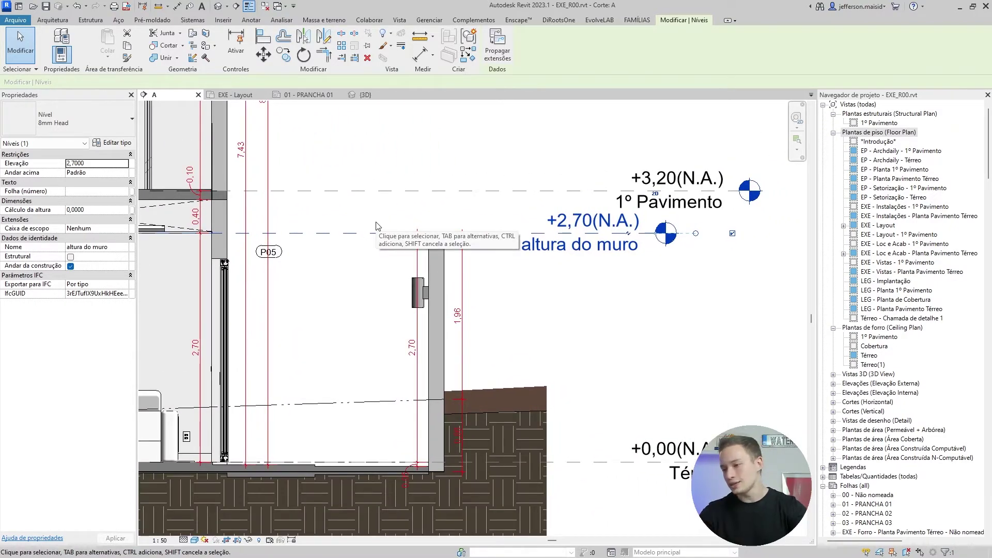
scroll(376, 226, down, 4)
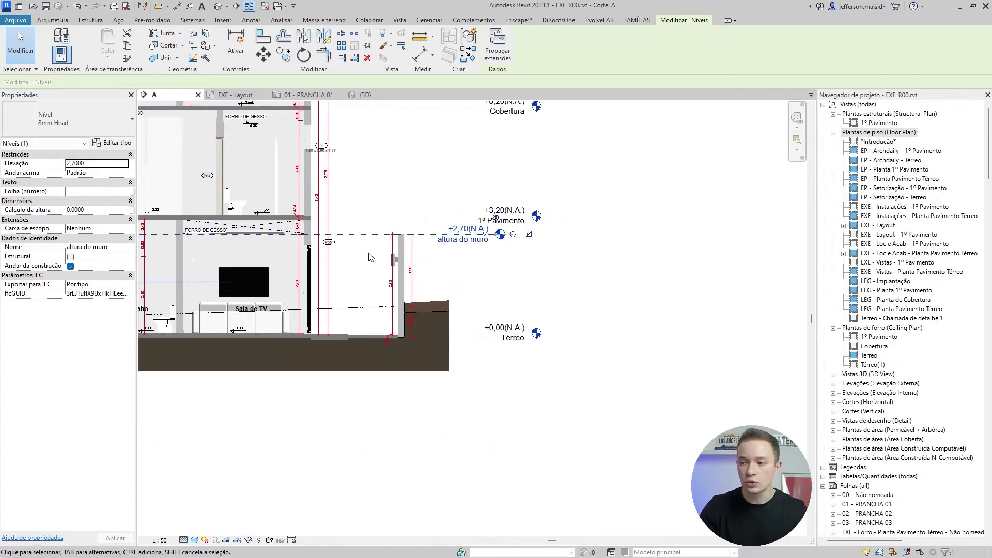
scroll(610, 279, up, 1)
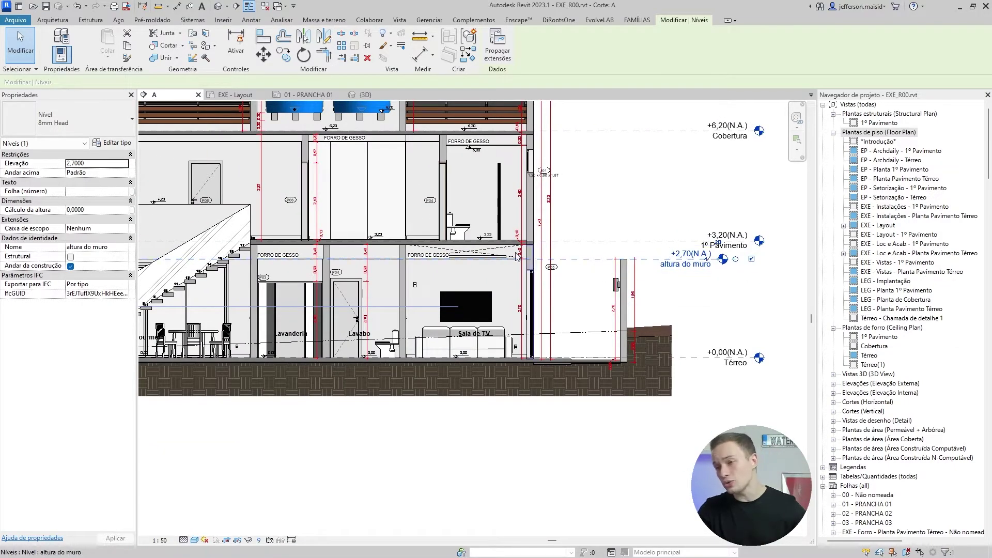
scroll(594, 269, down, 3)
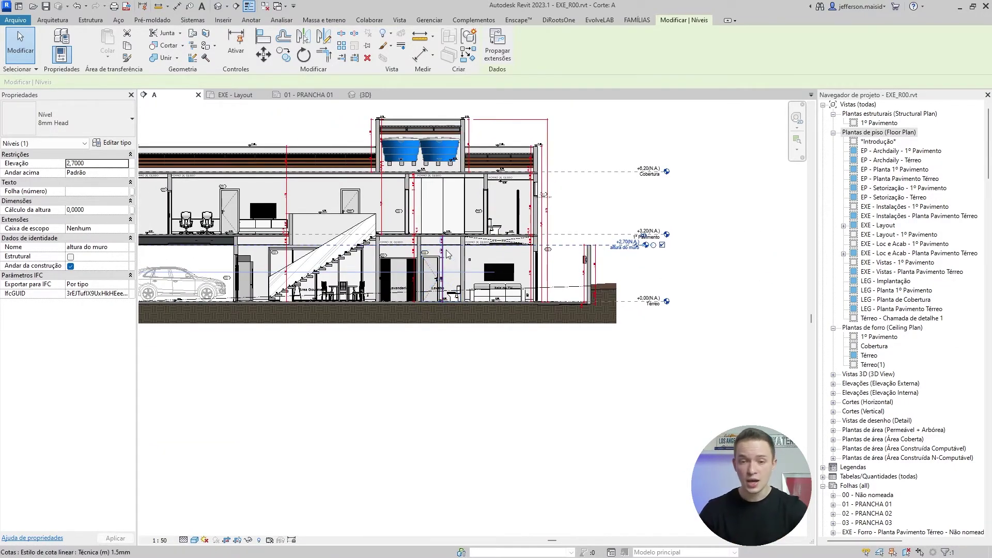